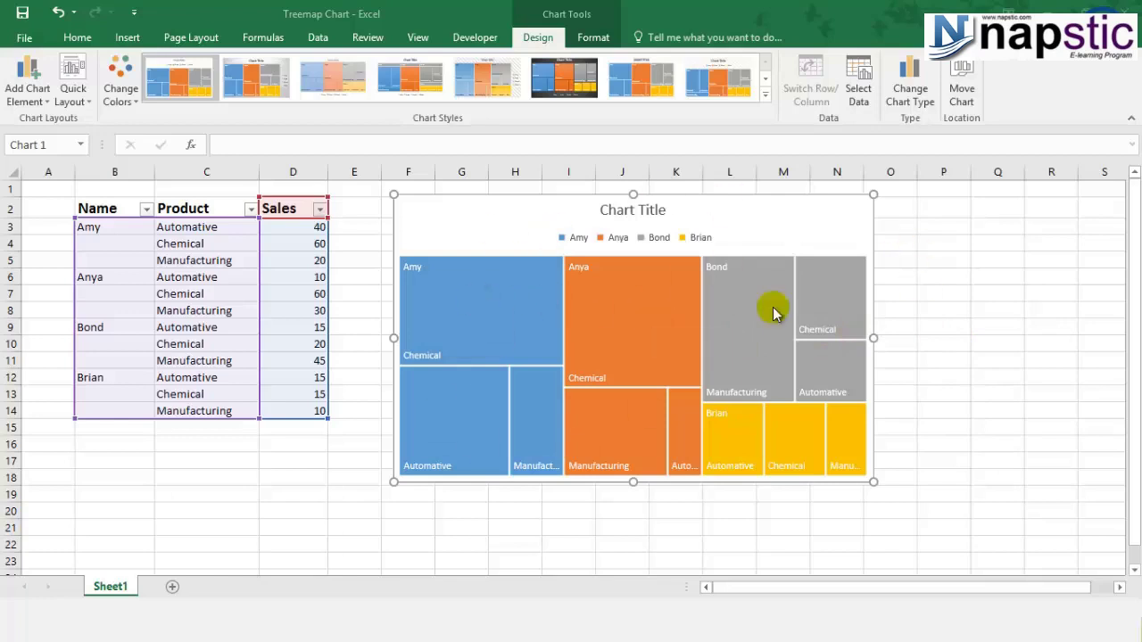
- Delete the existing treemap chart from Sheet1 and deselect the source table
{"action": "mouse_move", "coordinate": [716, 390]}
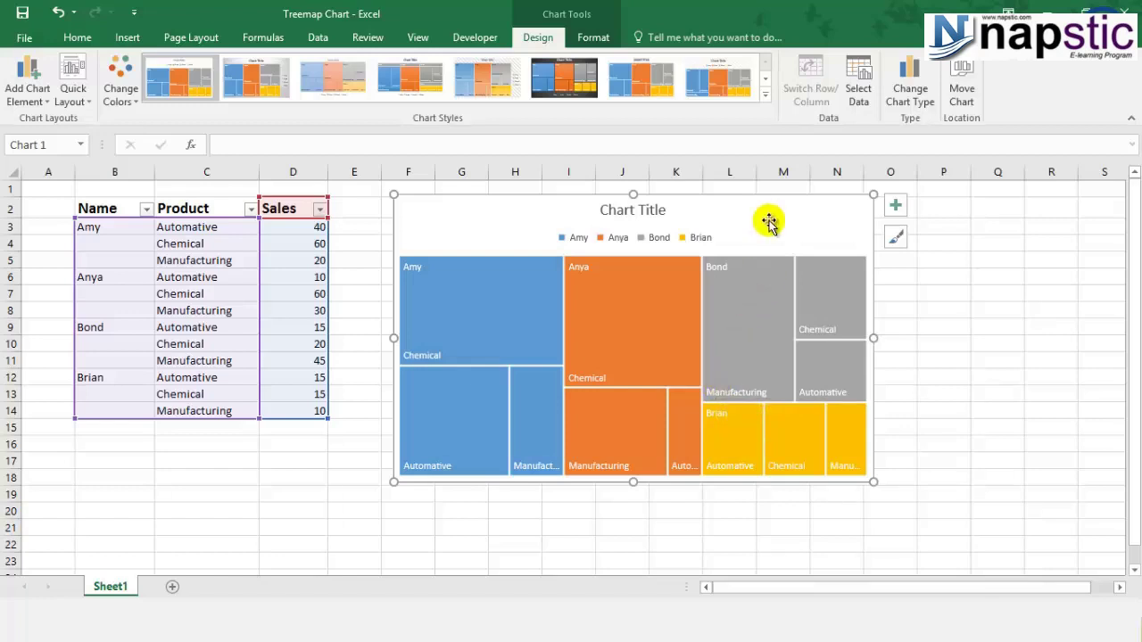
{"action": "key", "text": "Delete"}
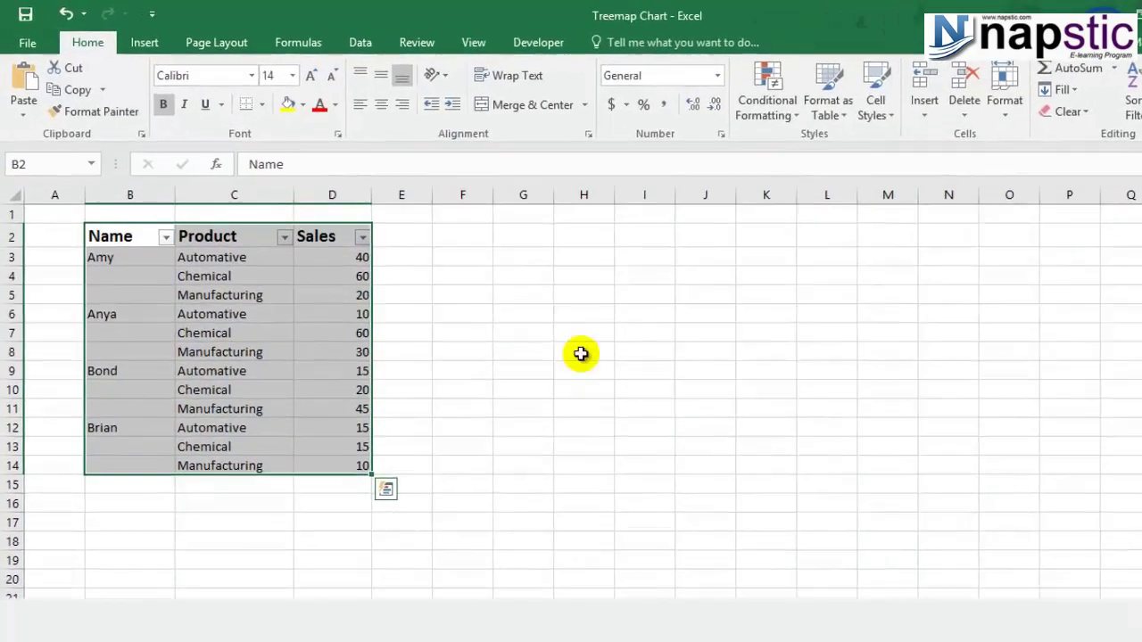
{"action": "left_click", "coordinate": [464, 343]}
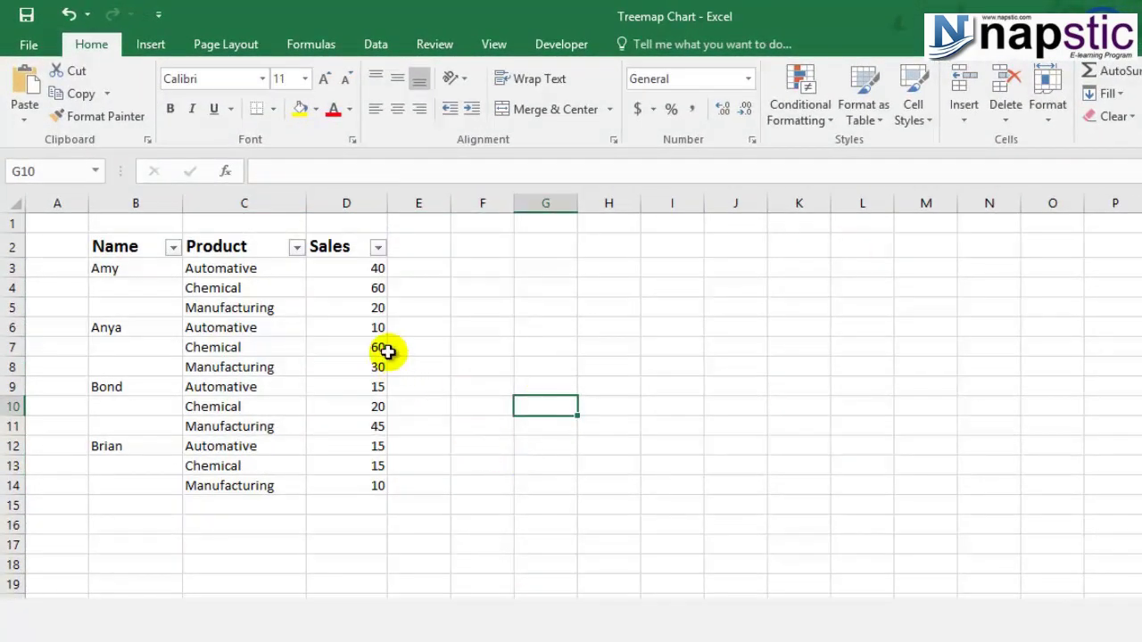
- Review the source table's Name, Product and Sales columns, including the salesperson entries and the product categories
{"action": "left_click", "coordinate": [114, 465]}
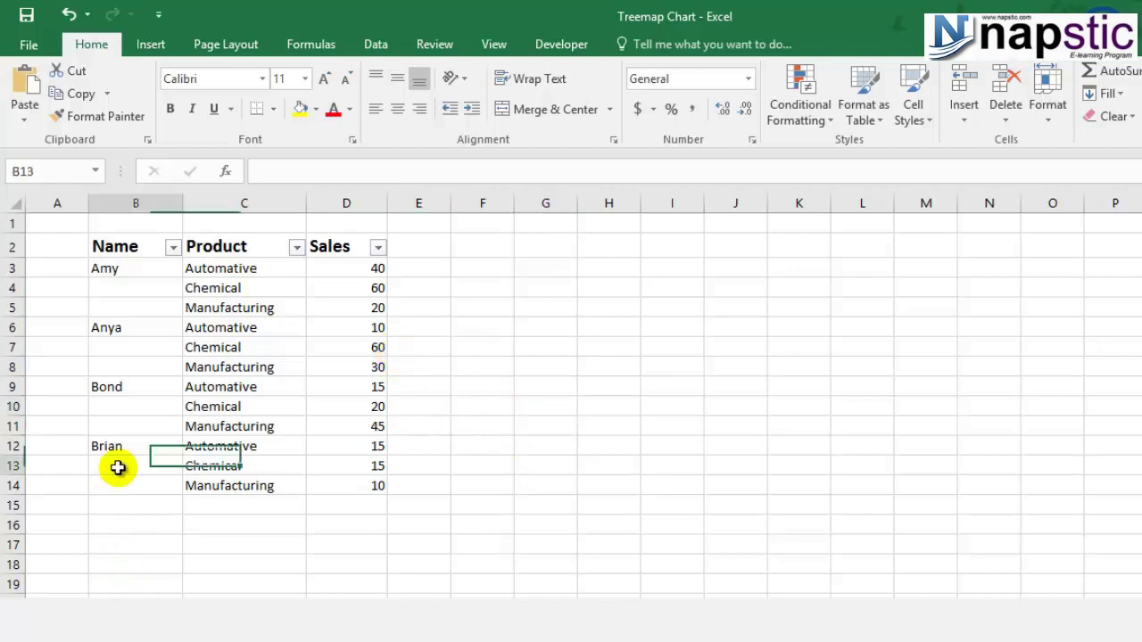
{"action": "left_click", "coordinate": [111, 241]}
{"action": "left_click", "coordinate": [116, 270]}
{"action": "left_click", "coordinate": [119, 326]}
{"action": "left_click", "coordinate": [119, 347]}
{"action": "left_click", "coordinate": [120, 407]}
{"action": "left_click", "coordinate": [134, 446]}
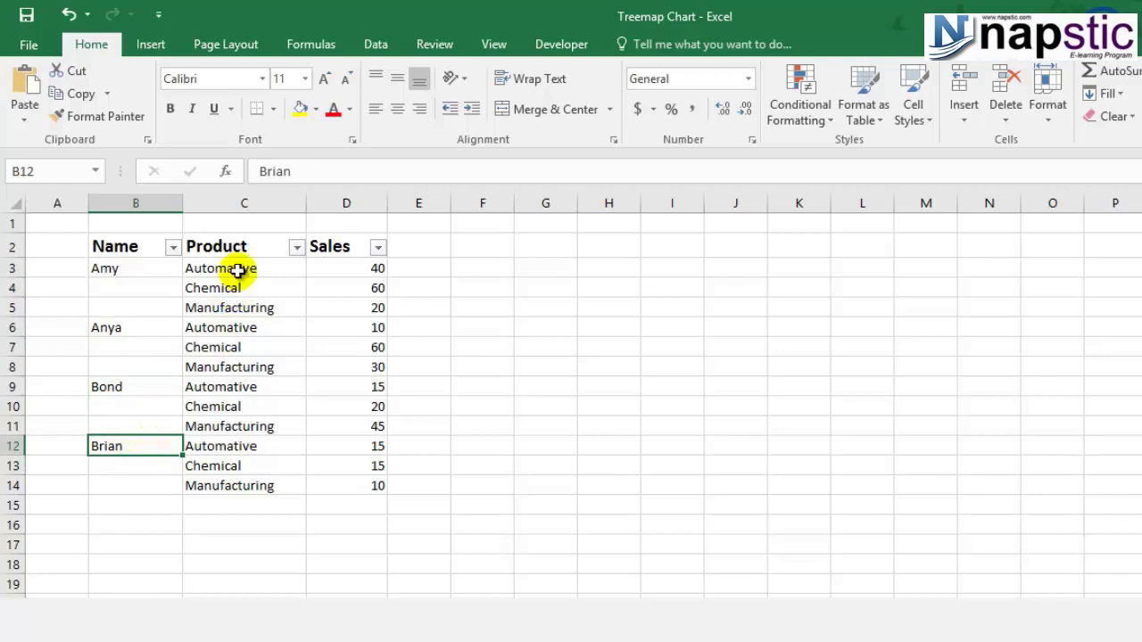
{"action": "left_click", "coordinate": [239, 267]}
{"action": "left_click", "coordinate": [237, 286]}
{"action": "left_click", "coordinate": [250, 312]}
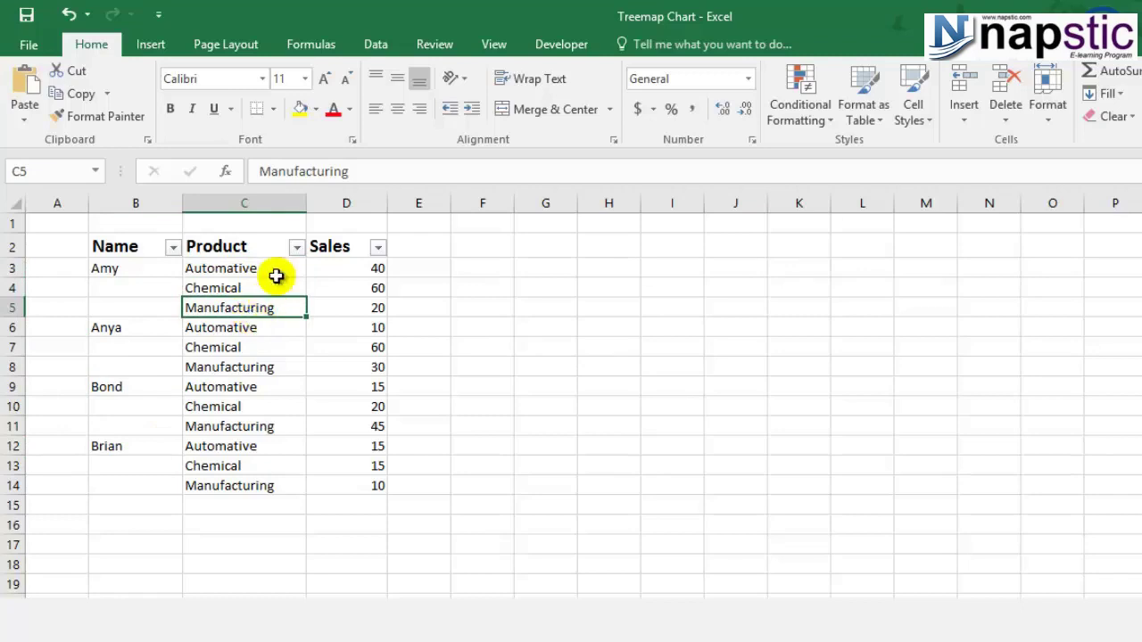
{"action": "left_click", "coordinate": [268, 288]}
{"action": "left_click", "coordinate": [339, 243]}
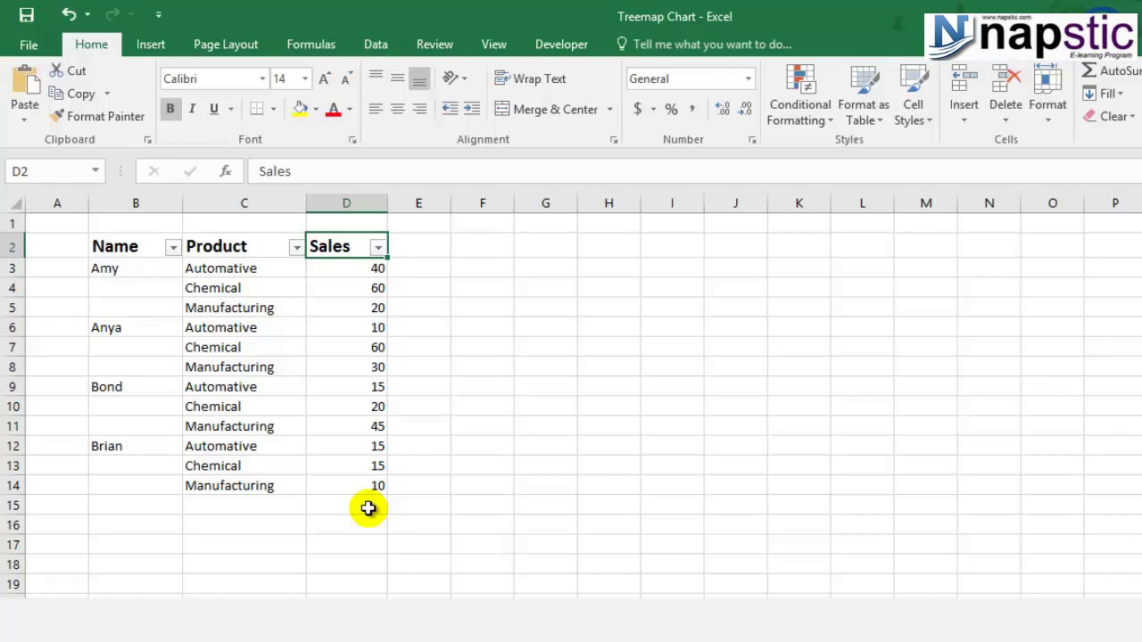
- Examine how the Automative, Chemical and Manufacturing rows are grouped under each of the first two salespeople
{"action": "left_click", "coordinate": [144, 264]}
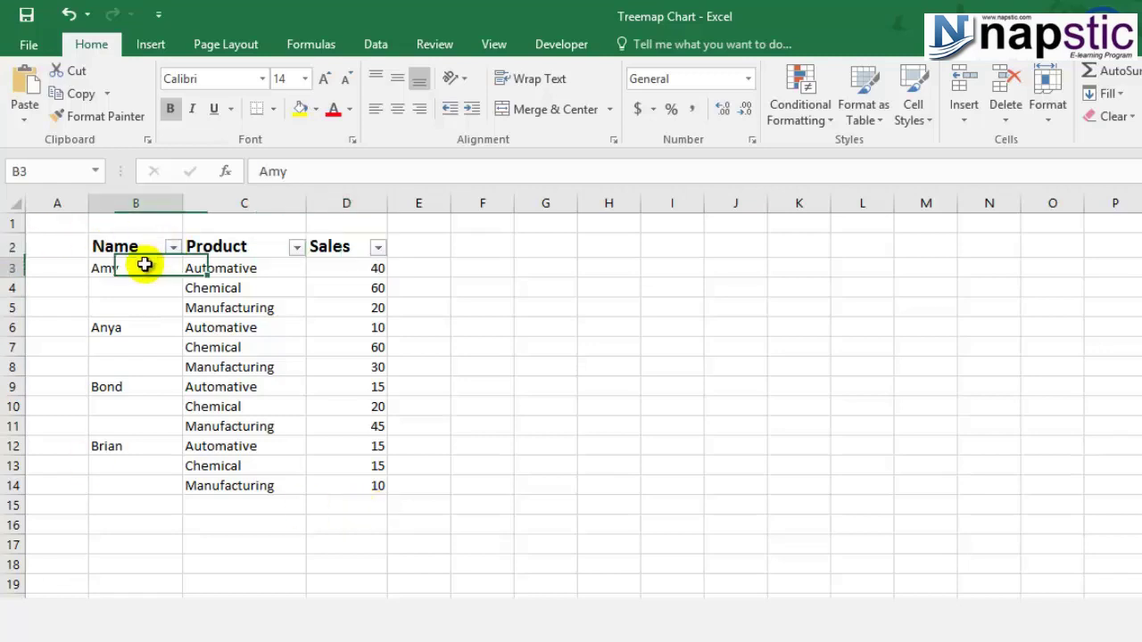
{"action": "left_click", "coordinate": [272, 277]}
{"action": "left_click", "coordinate": [272, 294]}
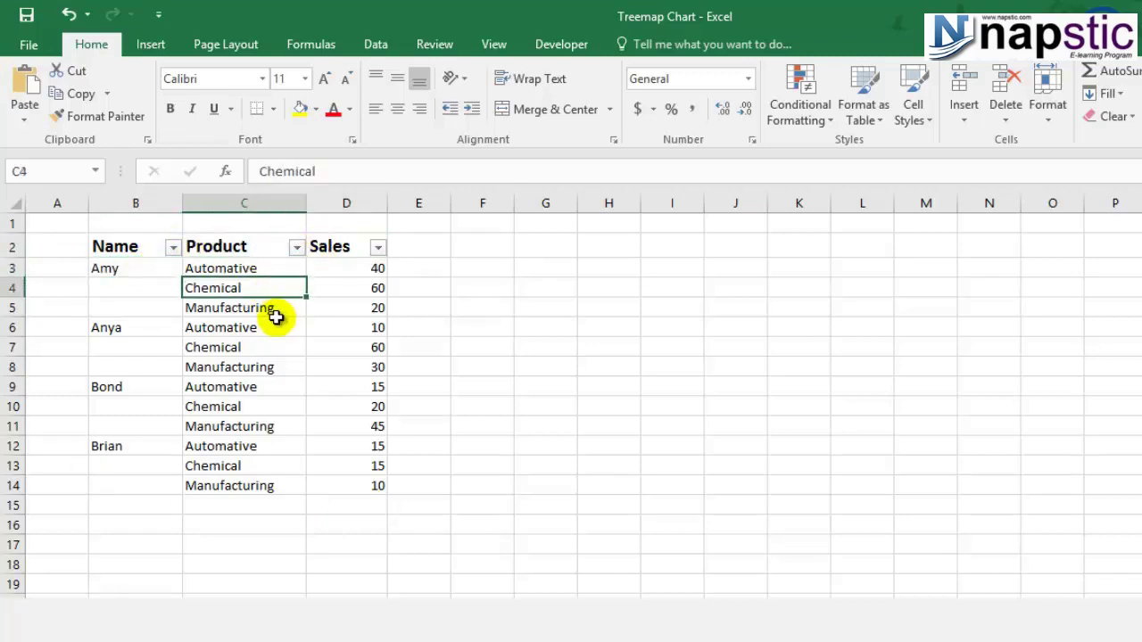
{"action": "left_click", "coordinate": [273, 313]}
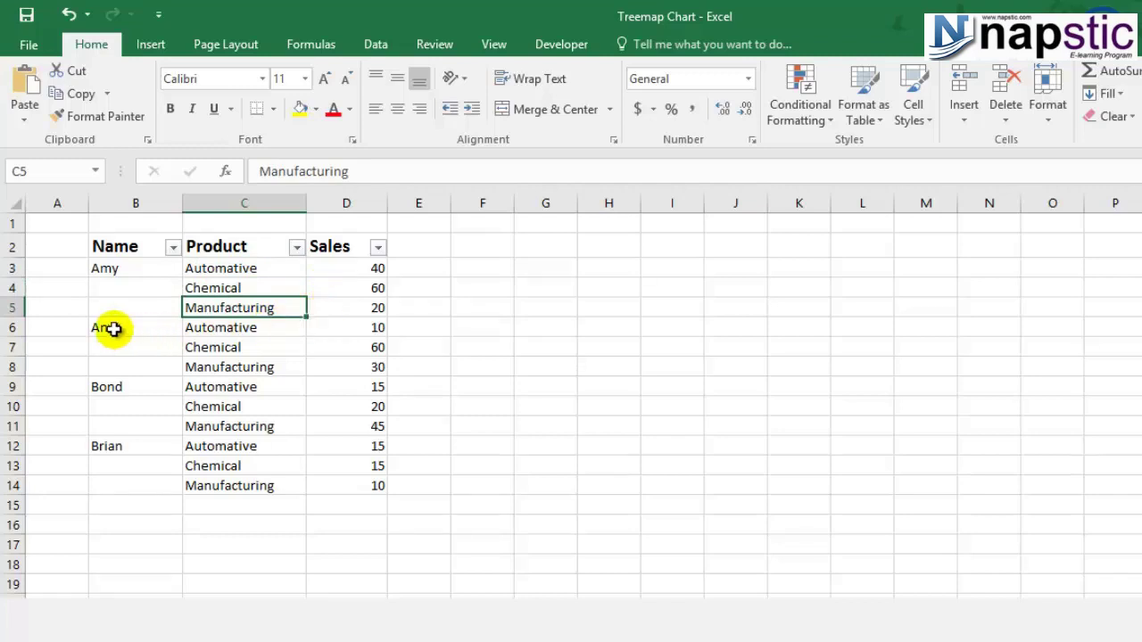
{"action": "left_click", "coordinate": [114, 327]}
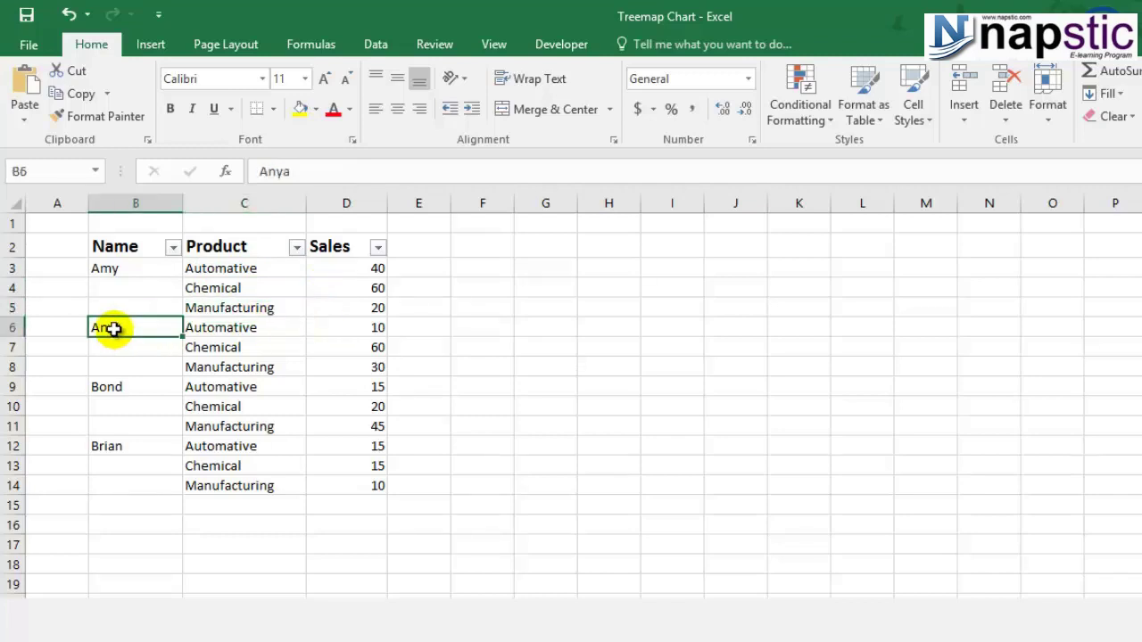
{"action": "left_click", "coordinate": [260, 327]}
{"action": "left_click", "coordinate": [270, 350]}
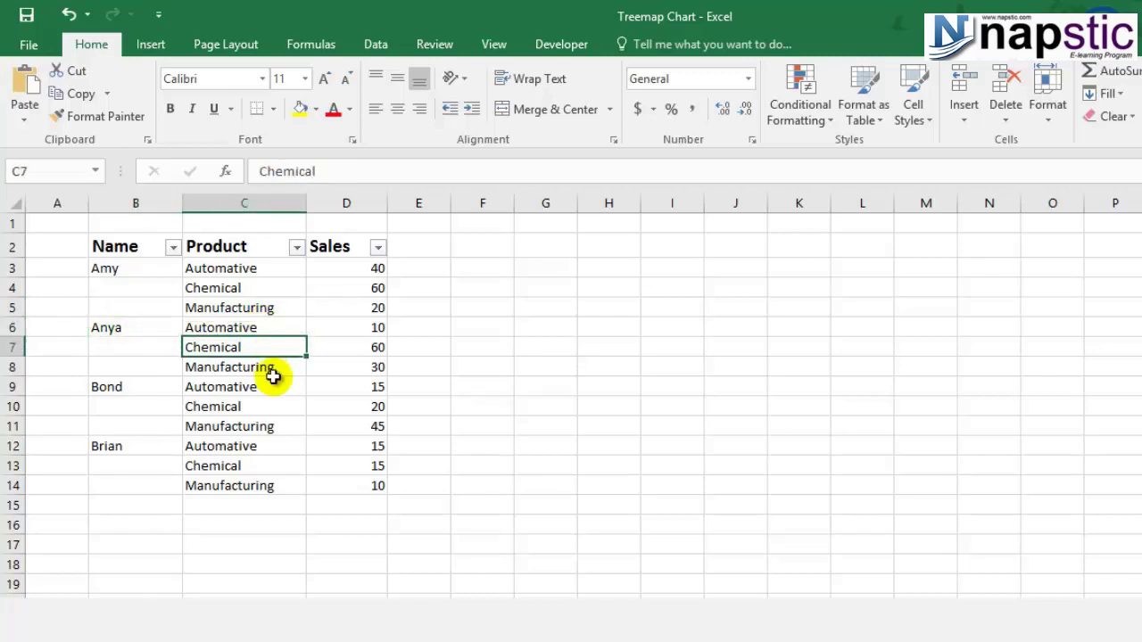
{"action": "left_click", "coordinate": [269, 371]}
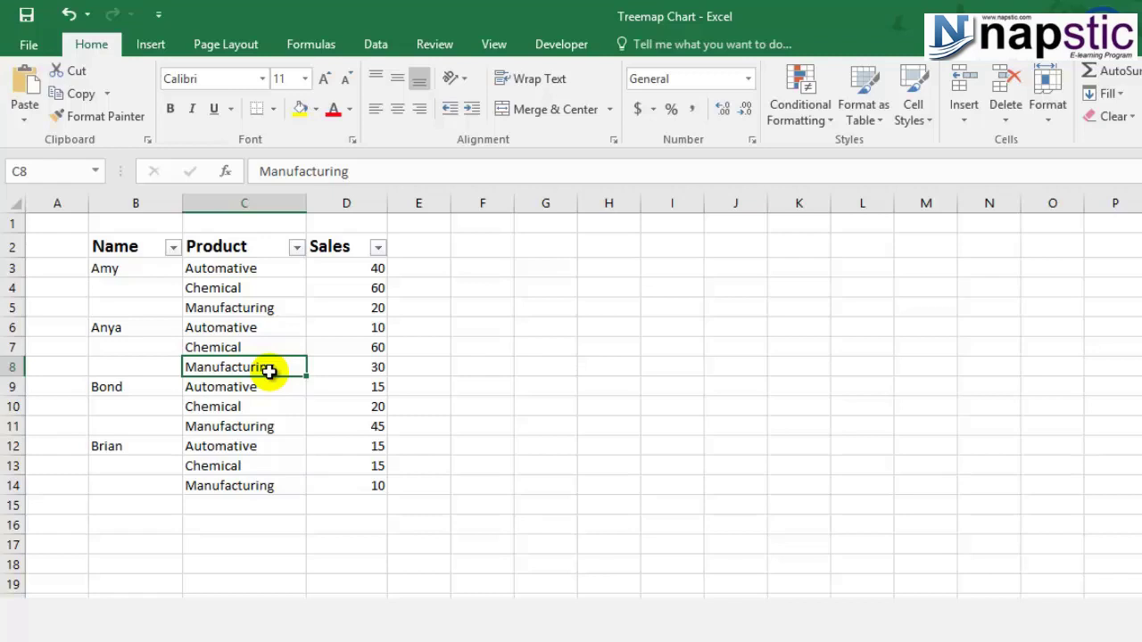
- Insert a Treemap chart based on the Name, Product and Sales data in B2:D14
{"action": "left_click_drag", "start_coordinate": [122, 247], "coordinate": [359, 486]}
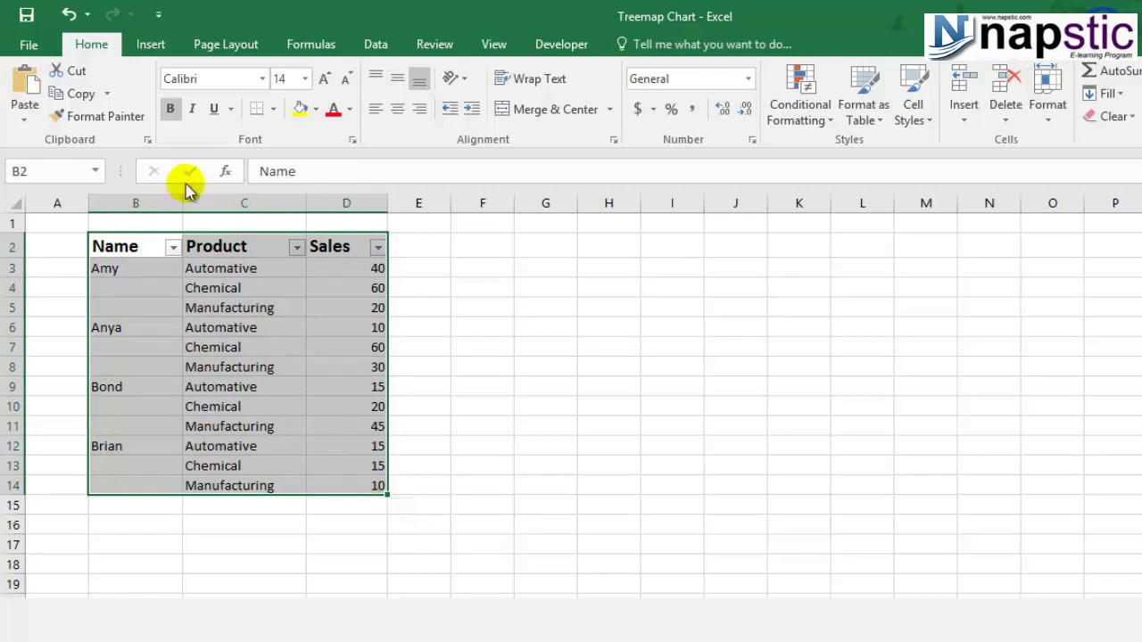
{"action": "left_click", "coordinate": [150, 44]}
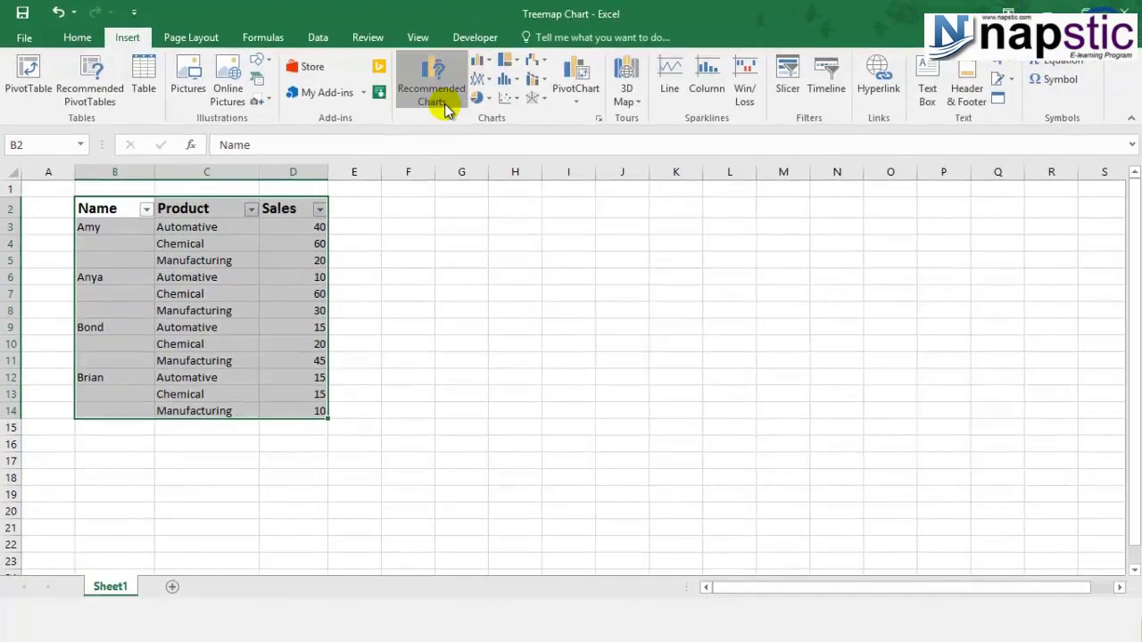
{"action": "left_click", "coordinate": [462, 100]}
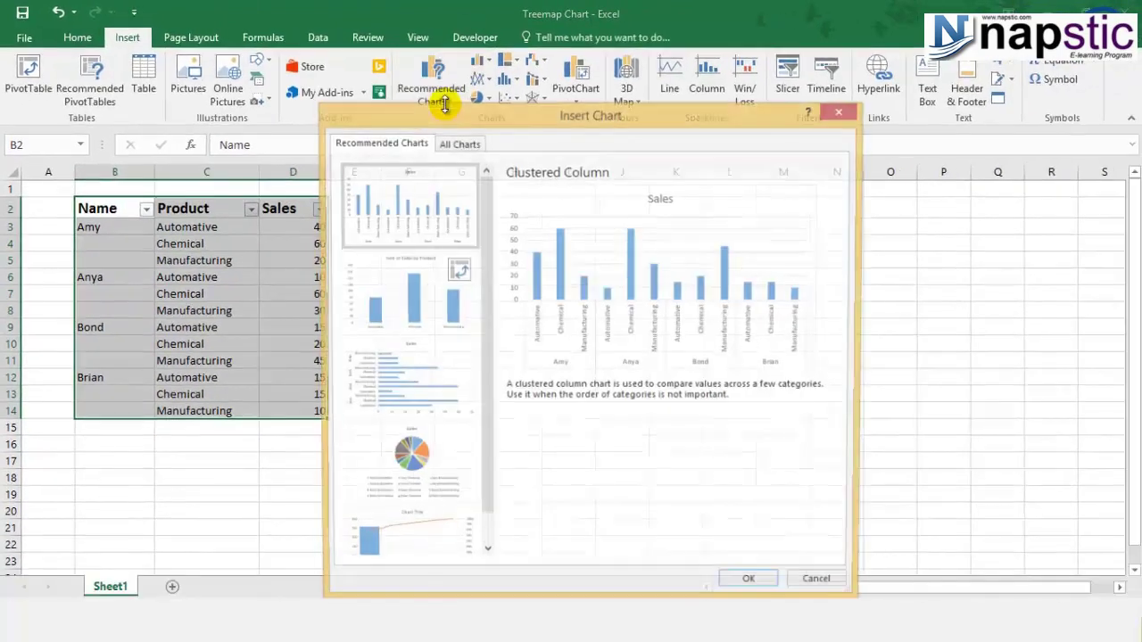
{"action": "left_click", "coordinate": [485, 152]}
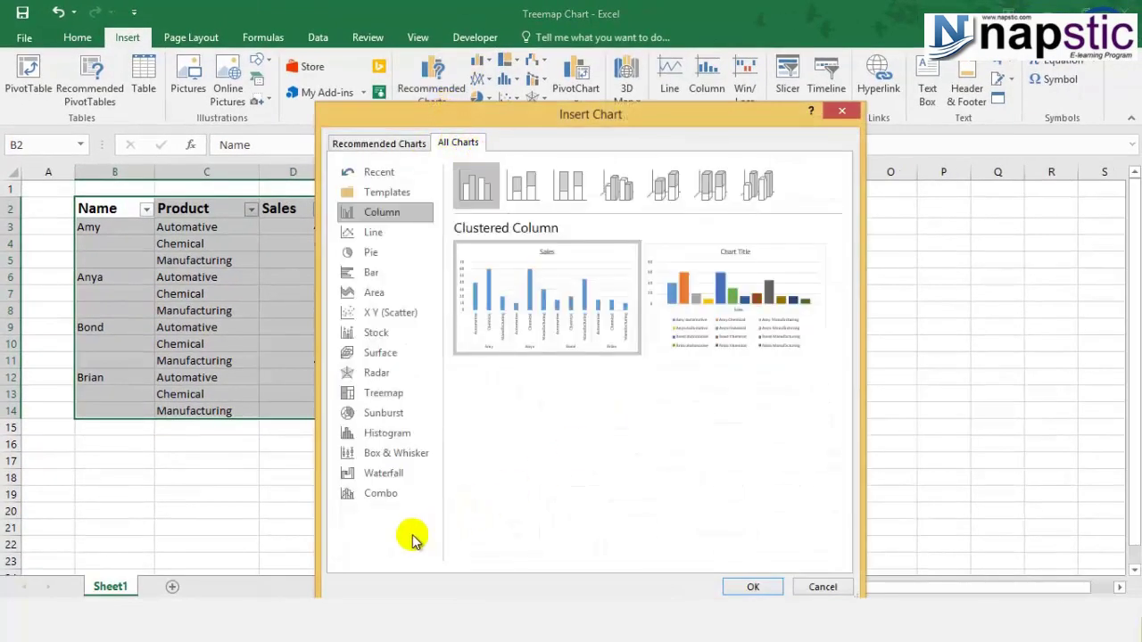
{"action": "left_click", "coordinate": [375, 402]}
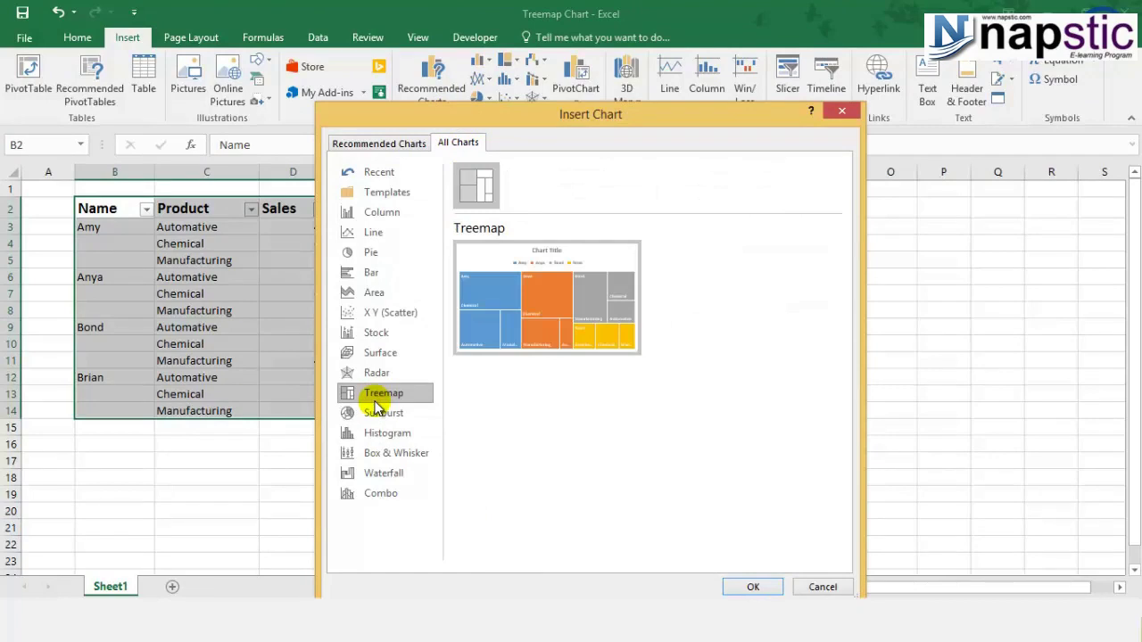
{"action": "left_click", "coordinate": [750, 589]}
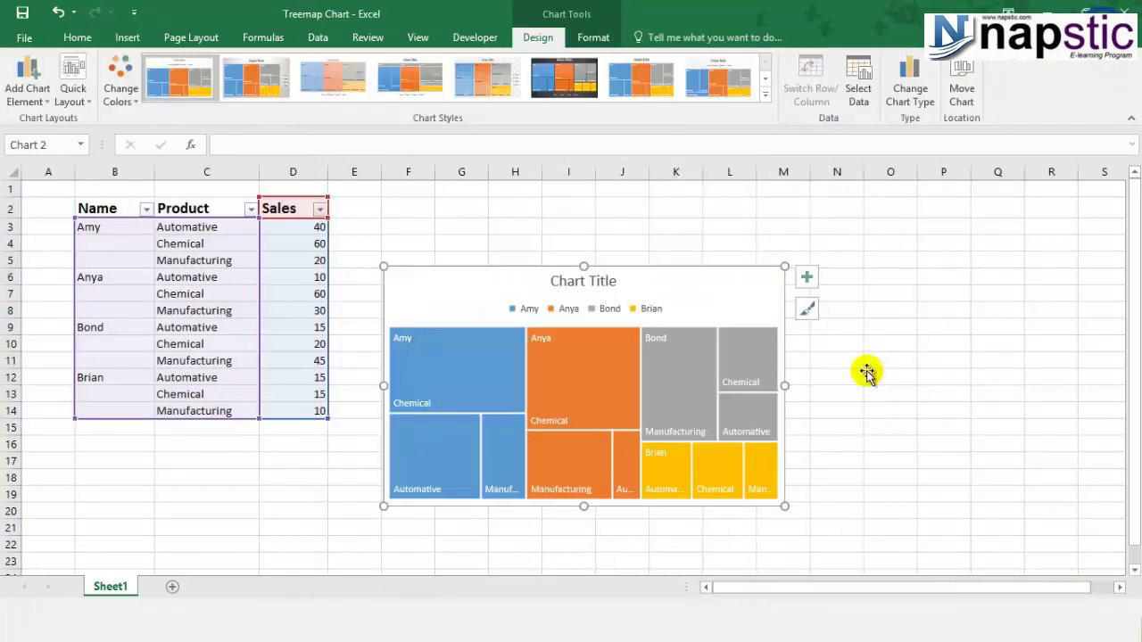
- Enlarge the treemap chart and move it slightly upward beside the data table, leaving its chart elements as they are
{"action": "left_click_drag", "start_coordinate": [784, 506], "coordinate": [919, 565]}
{"action": "left_click_drag", "start_coordinate": [818, 295], "coordinate": [807, 252]}
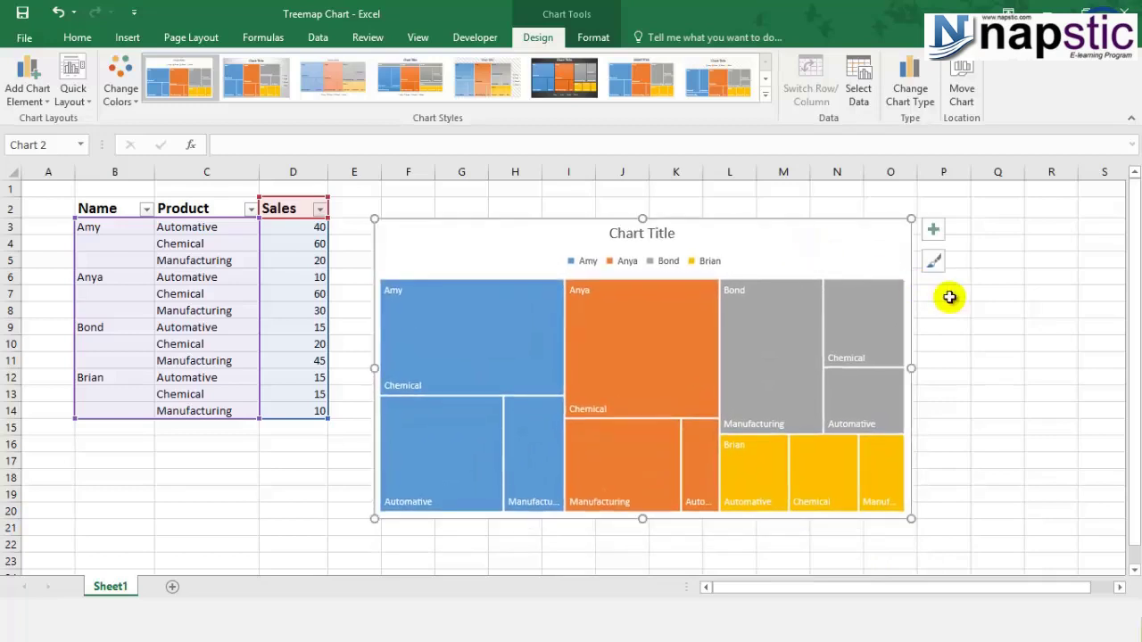
{"action": "left_click", "coordinate": [933, 229]}
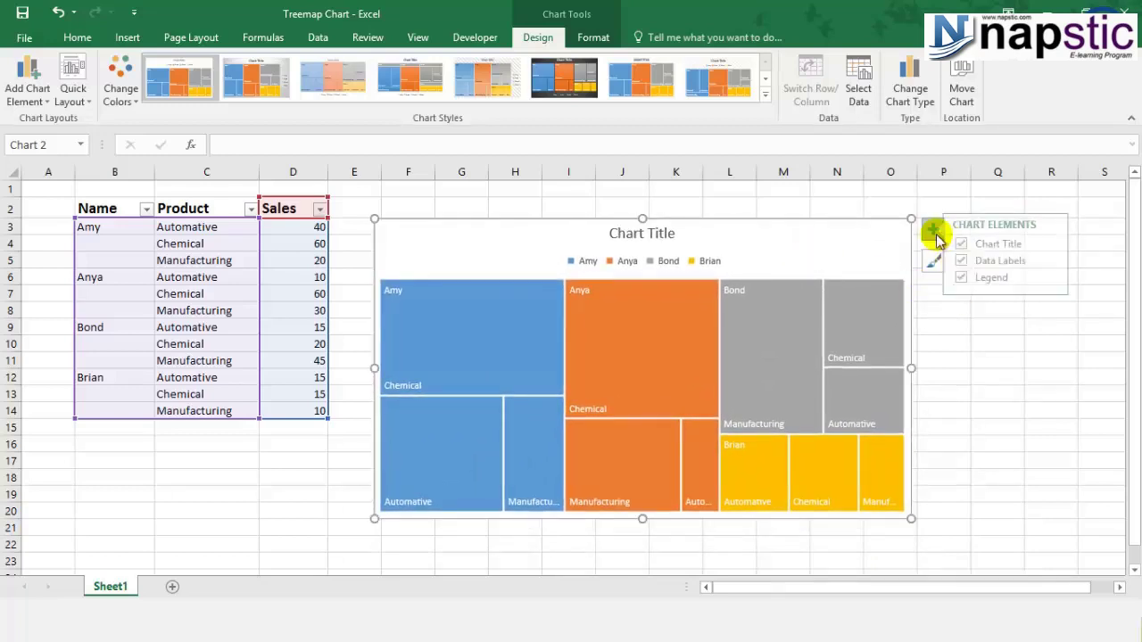
{"action": "left_click", "coordinate": [979, 311]}
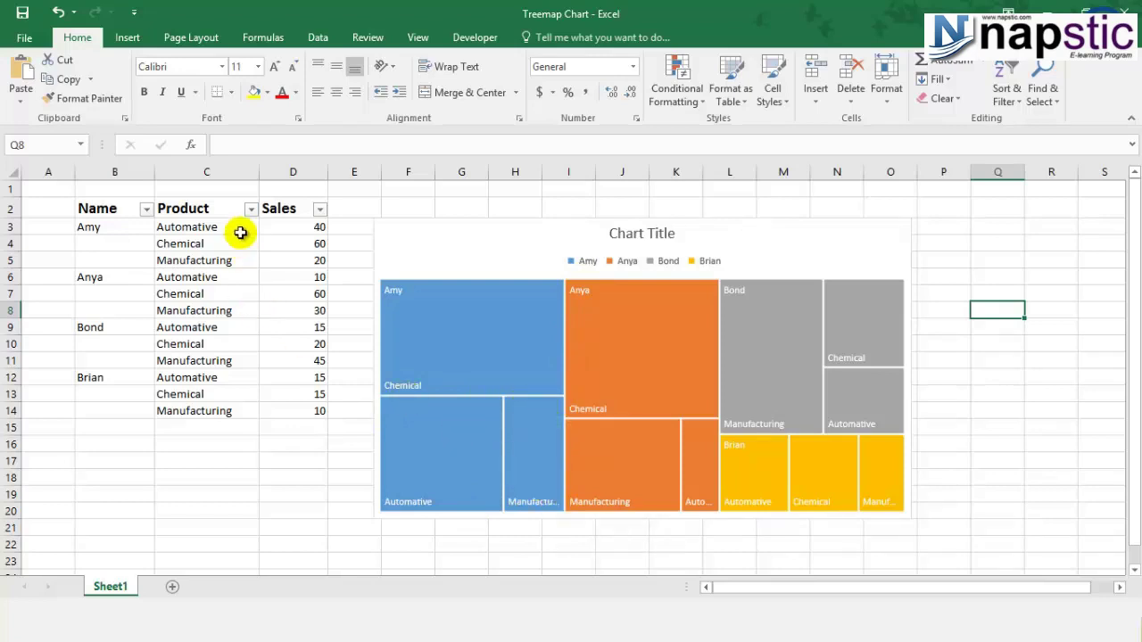
- Examine the values of the product tiles in the blue, grey and yellow salesperson groups of the treemap
{"action": "mouse_move", "coordinate": [425, 377]}
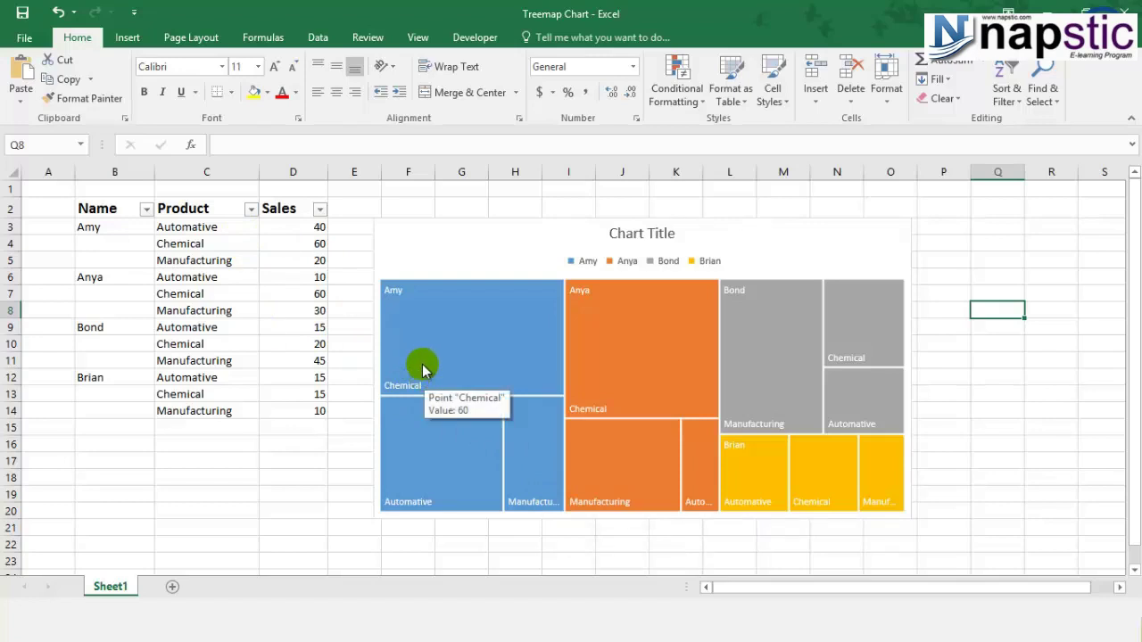
{"action": "mouse_move", "coordinate": [425, 457]}
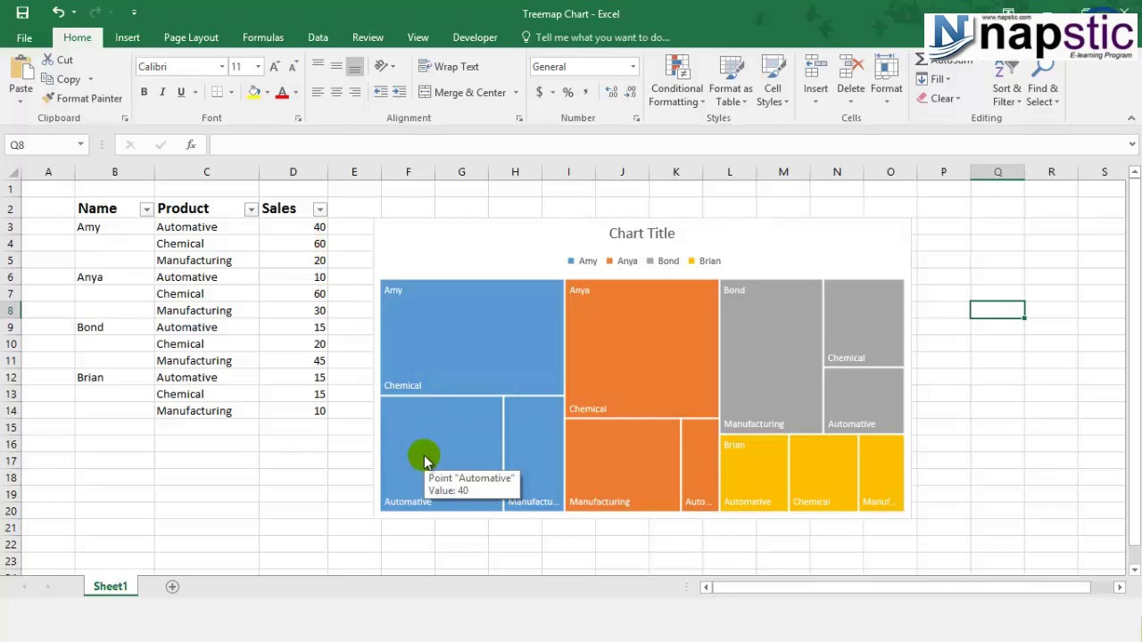
{"action": "mouse_move", "coordinate": [546, 449]}
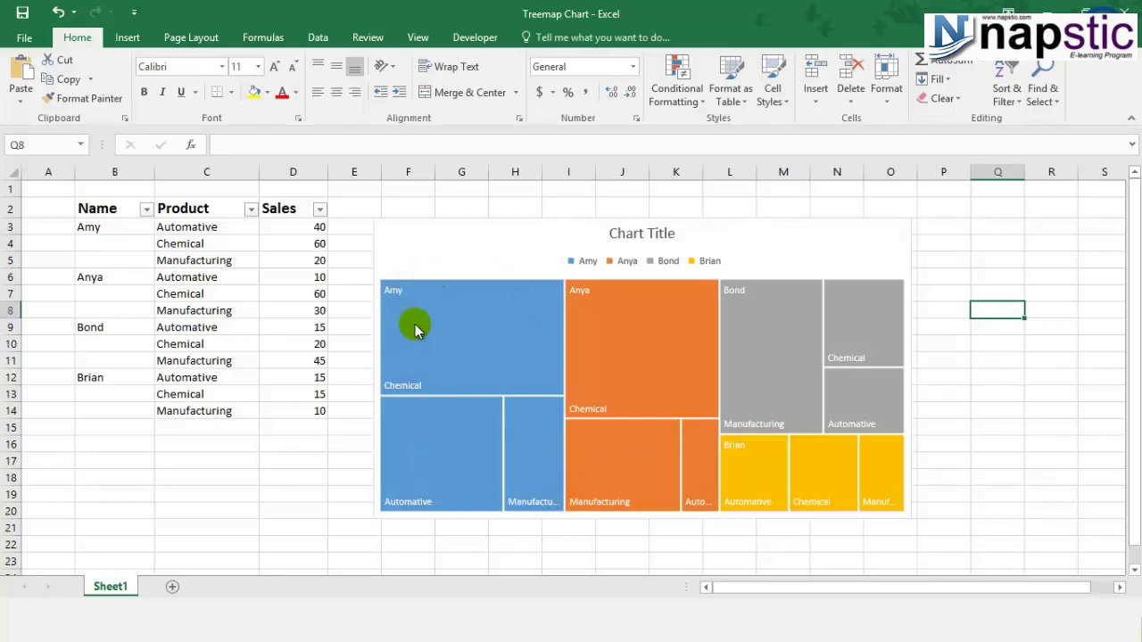
{"action": "mouse_move", "coordinate": [512, 346]}
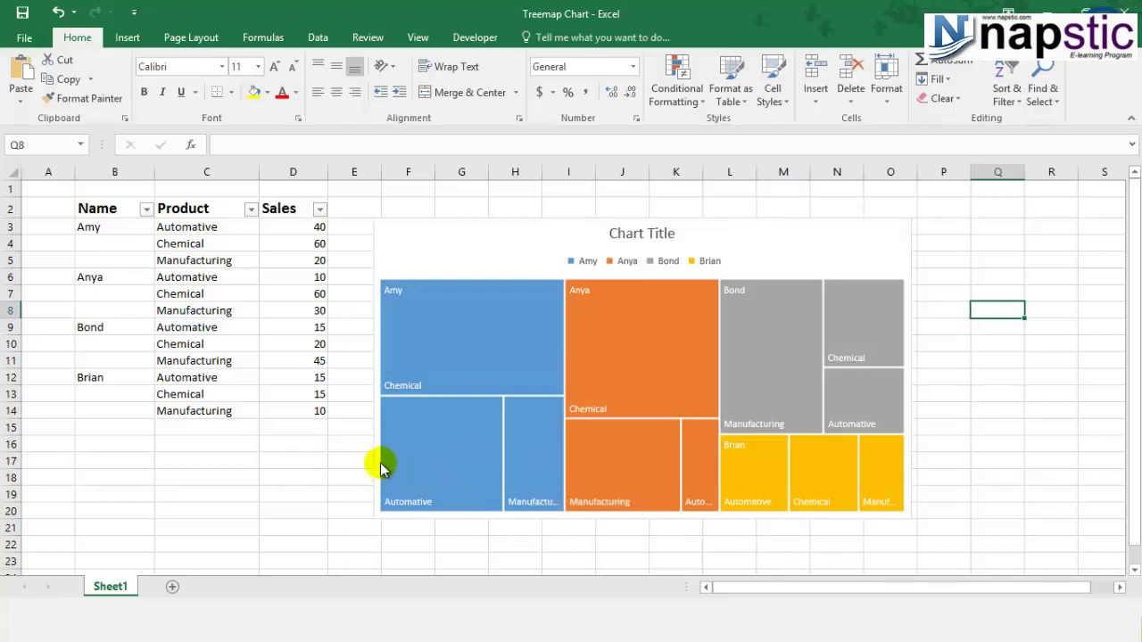
{"action": "mouse_move", "coordinate": [755, 389]}
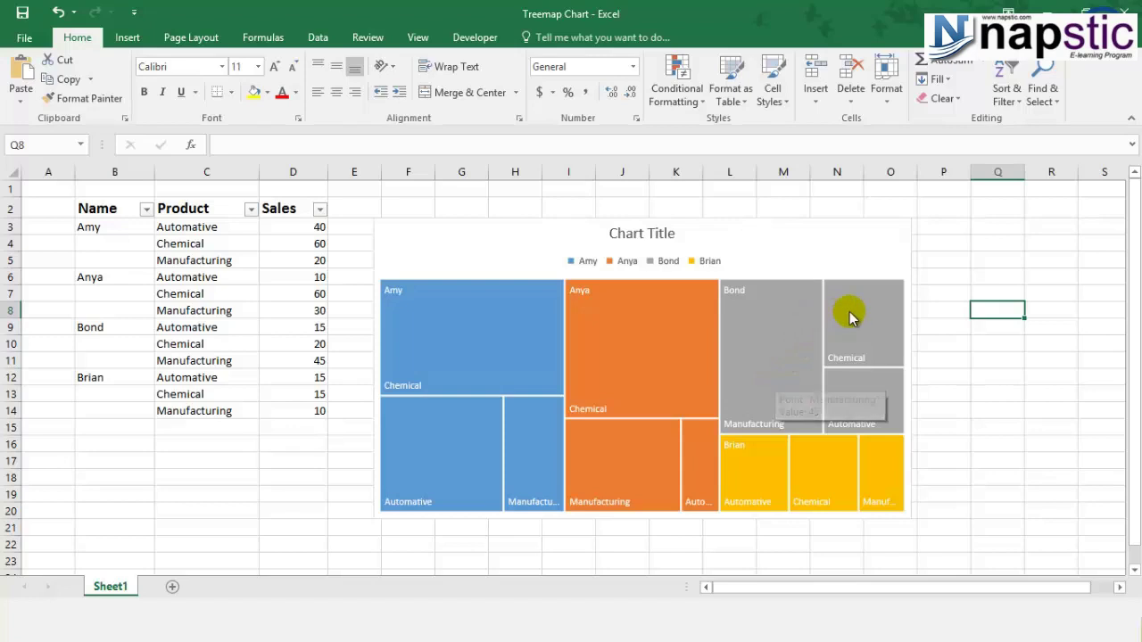
{"action": "mouse_move", "coordinate": [849, 317]}
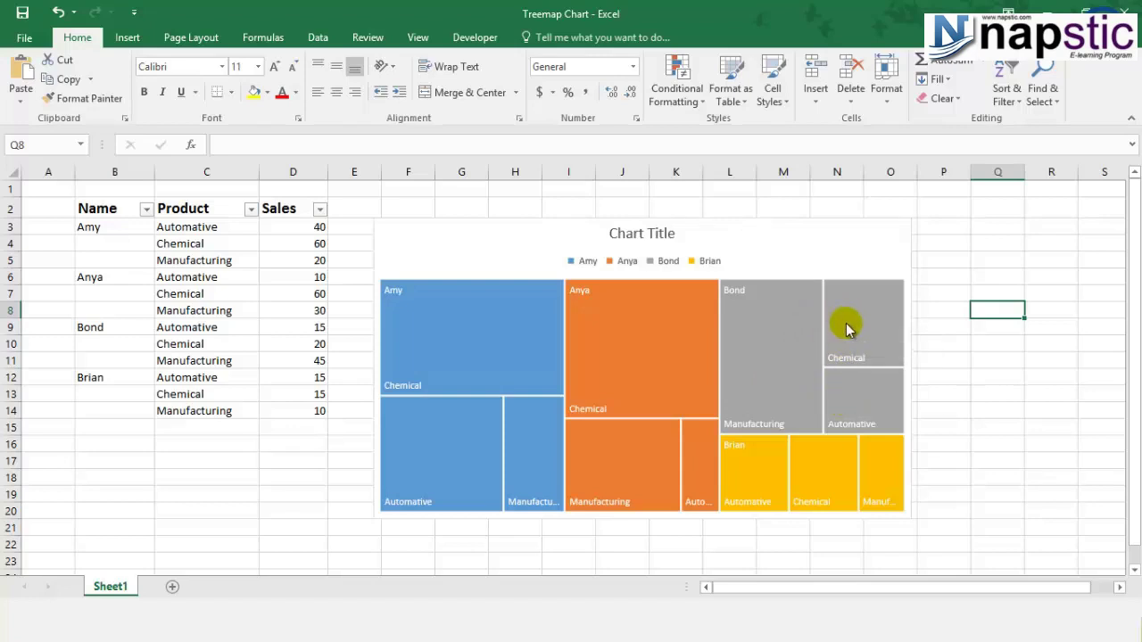
{"action": "mouse_move", "coordinate": [858, 409]}
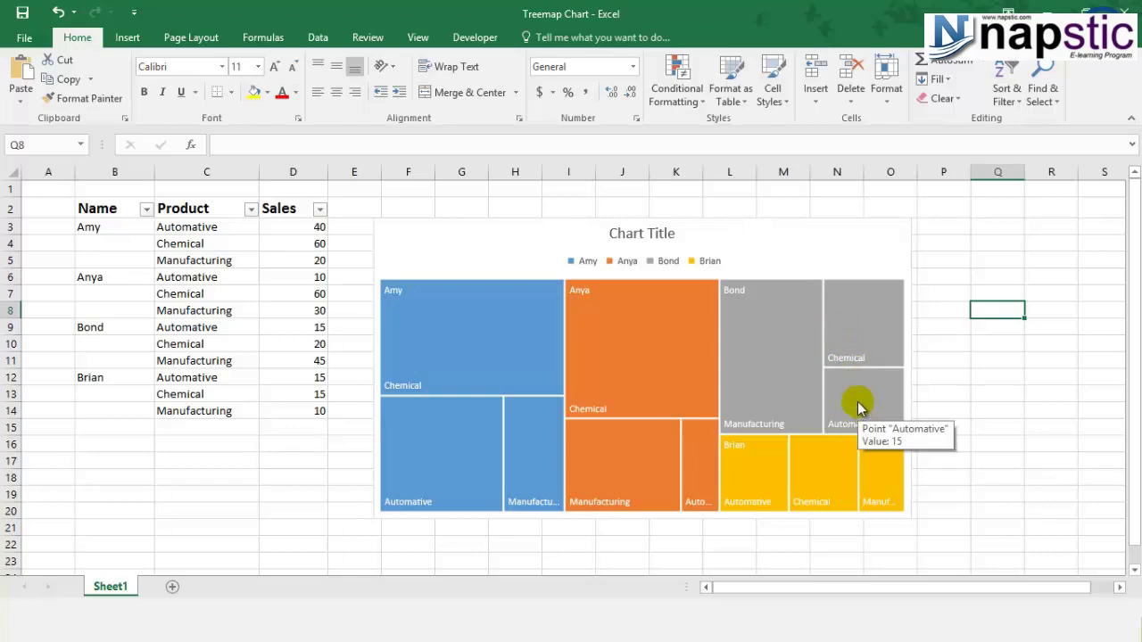
{"action": "mouse_move", "coordinate": [857, 343]}
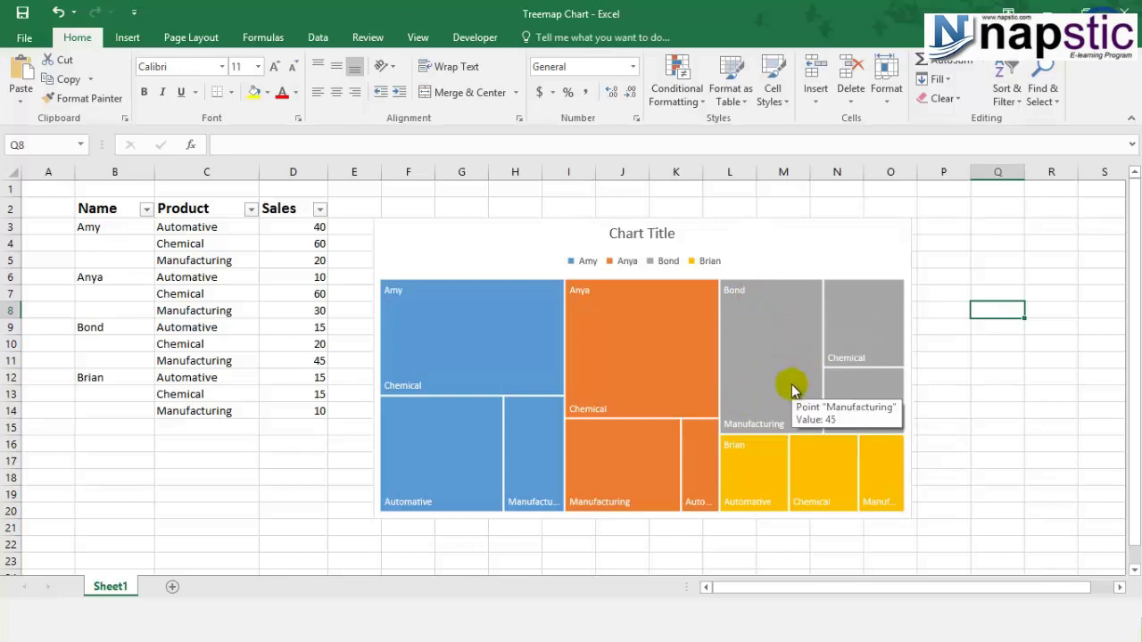
{"action": "mouse_move", "coordinate": [900, 328]}
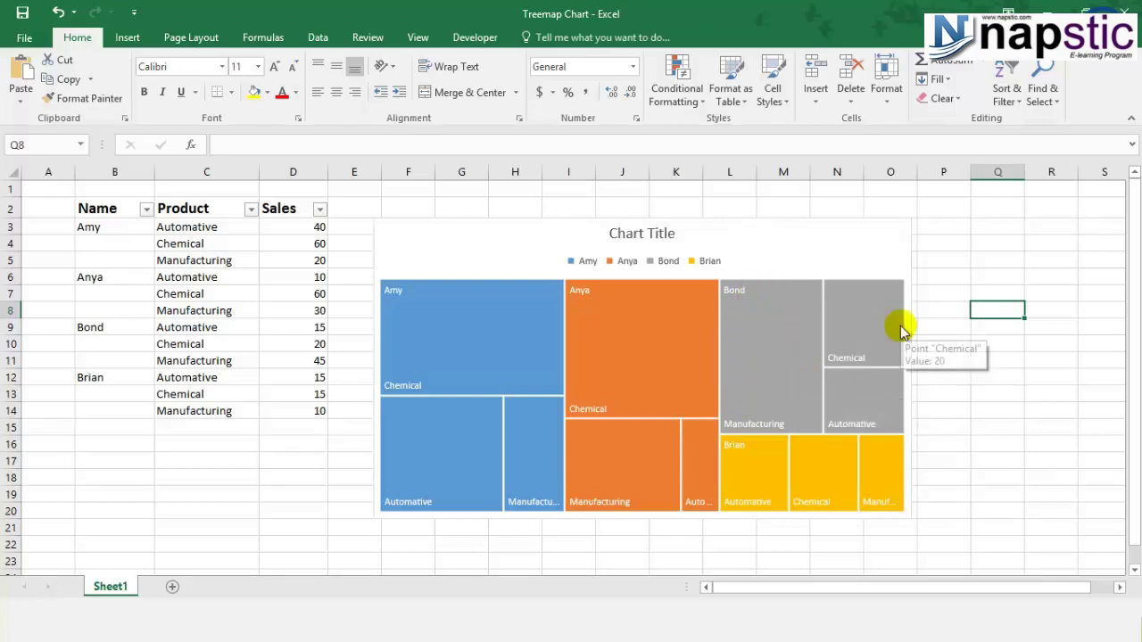
{"action": "mouse_move", "coordinate": [884, 393]}
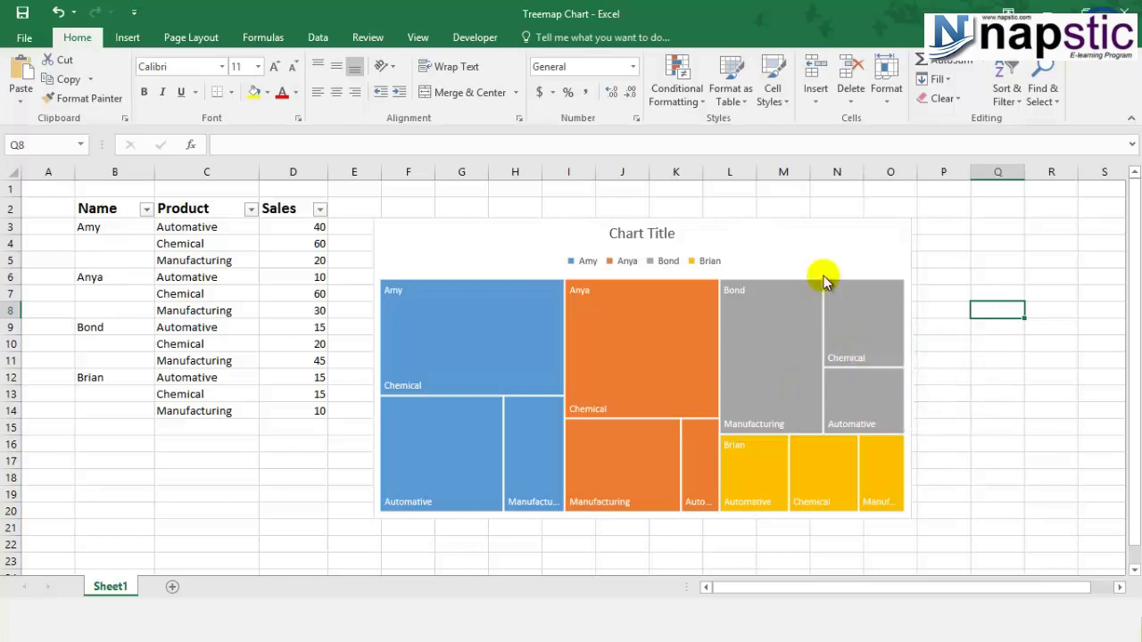
{"action": "mouse_move", "coordinate": [895, 371]}
{"action": "mouse_move", "coordinate": [758, 458]}
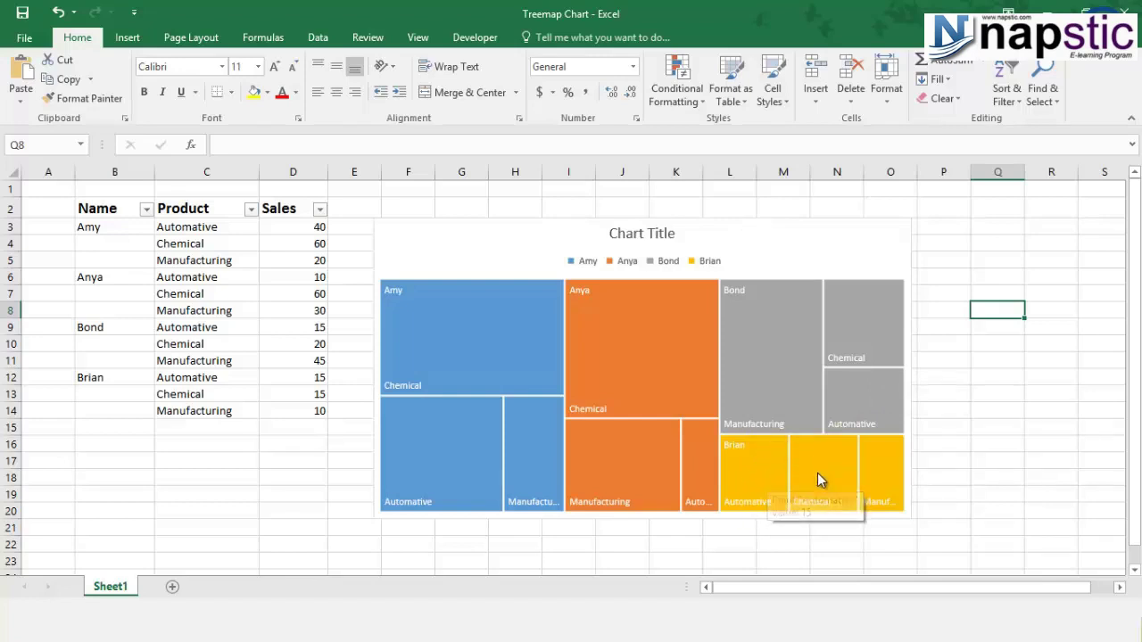
{"action": "mouse_move", "coordinate": [821, 477]}
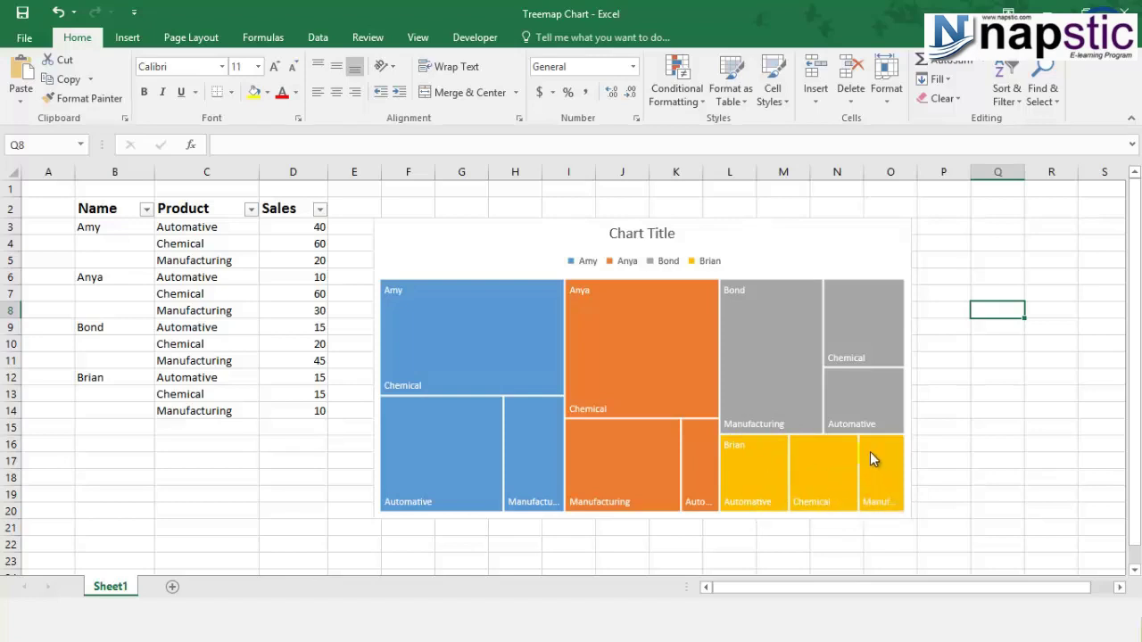
{"action": "mouse_move", "coordinate": [901, 507]}
{"action": "mouse_move", "coordinate": [772, 479]}
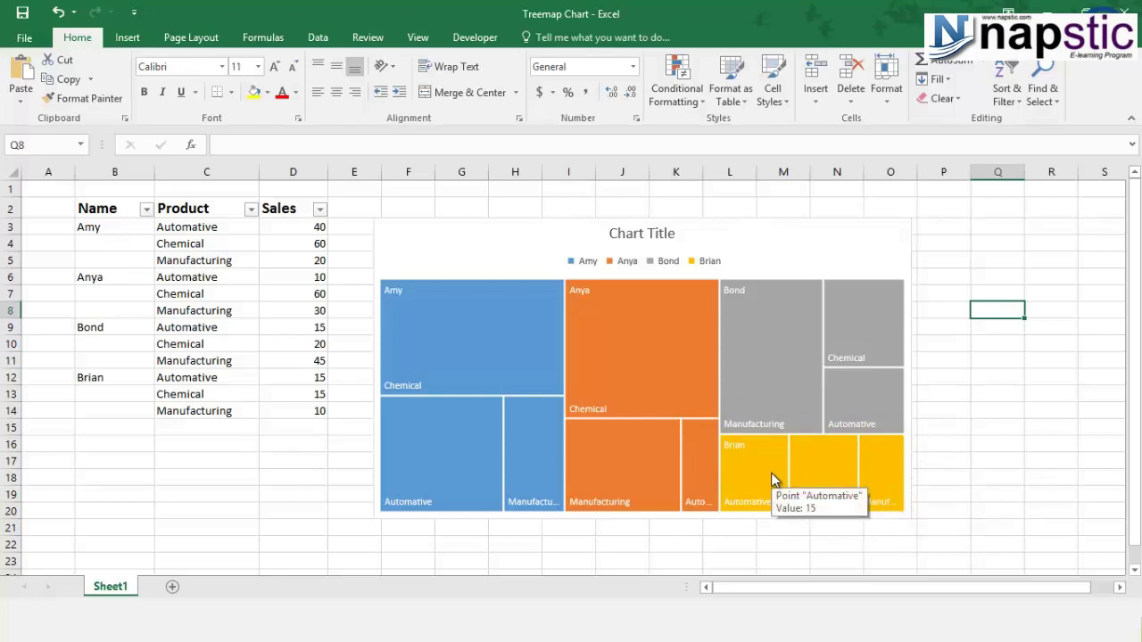
- Compare the sizes and values of the blue and orange product tiles with the source data in B3:D14
{"action": "mouse_move", "coordinate": [429, 356]}
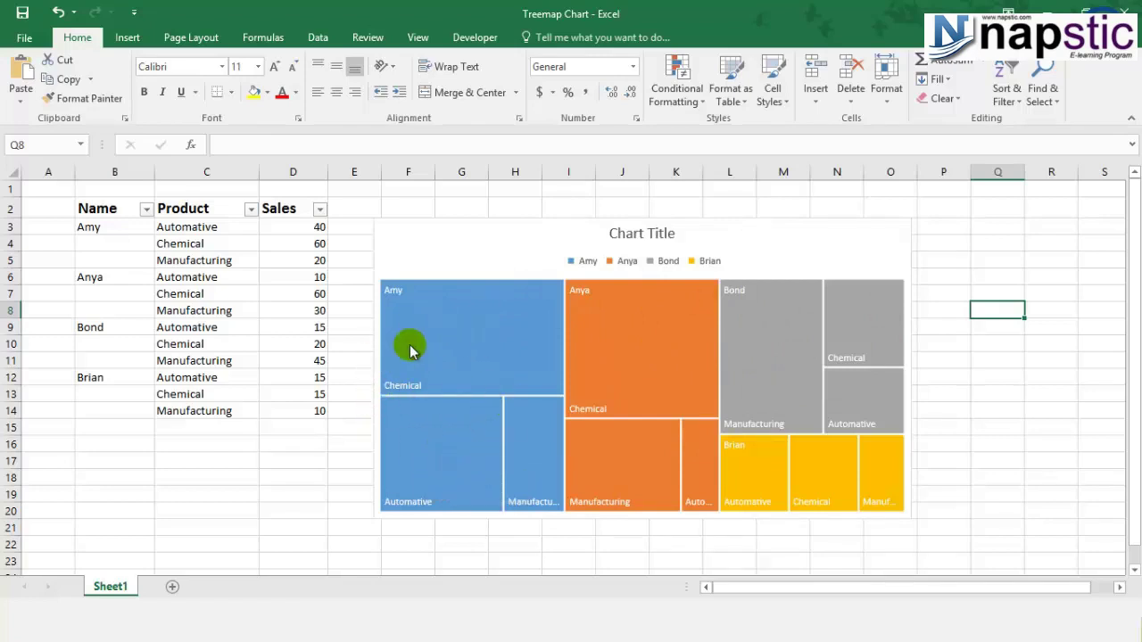
{"action": "mouse_move", "coordinate": [472, 480]}
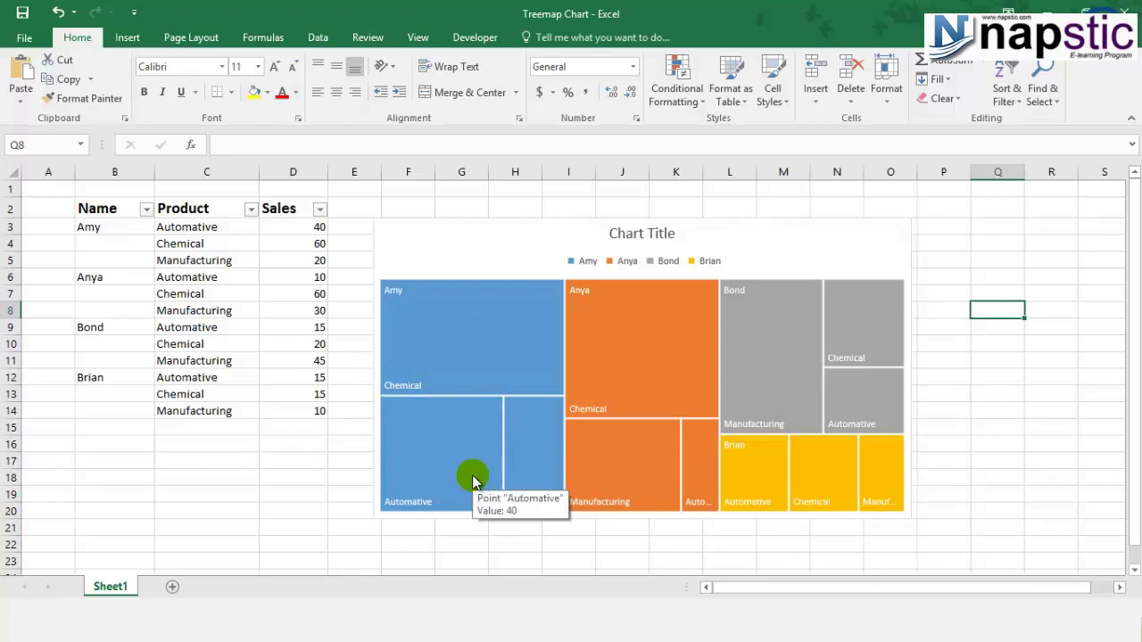
{"action": "mouse_move", "coordinate": [422, 378]}
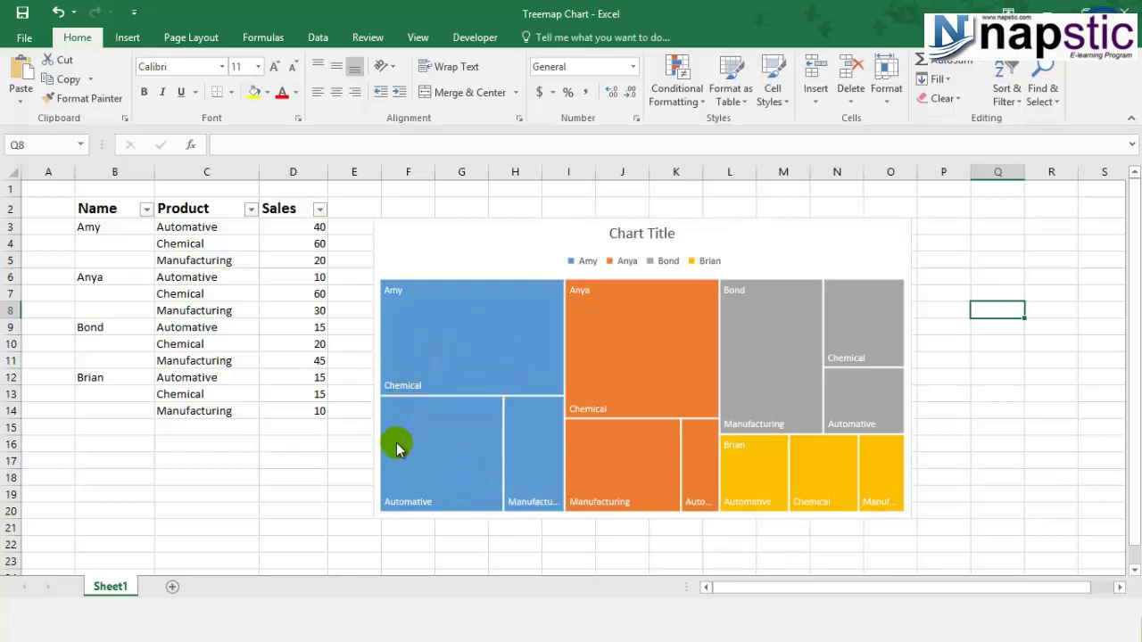
{"action": "mouse_move", "coordinate": [413, 475]}
{"action": "mouse_move", "coordinate": [543, 469]}
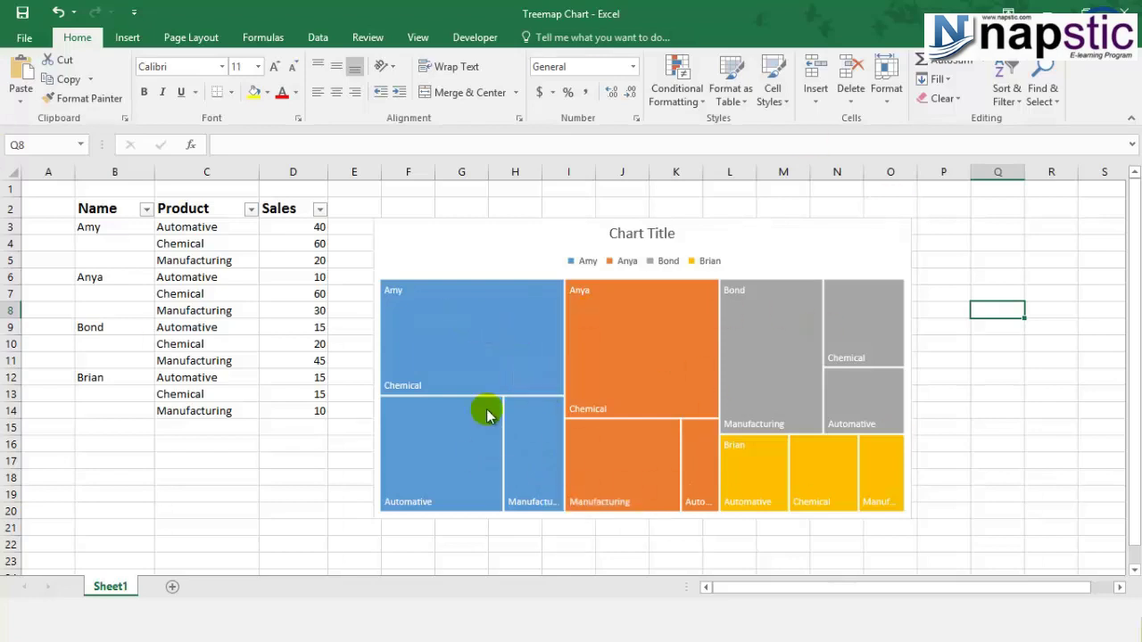
{"action": "mouse_move", "coordinate": [619, 410]}
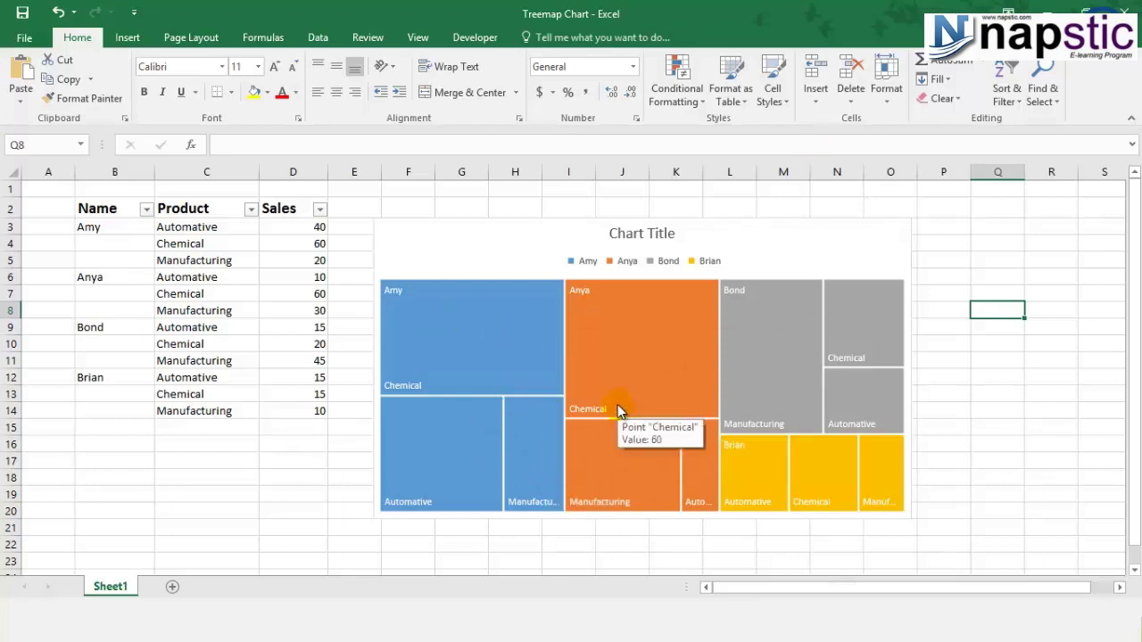
{"action": "left_click_drag", "start_coordinate": [105, 229], "coordinate": [318, 417]}
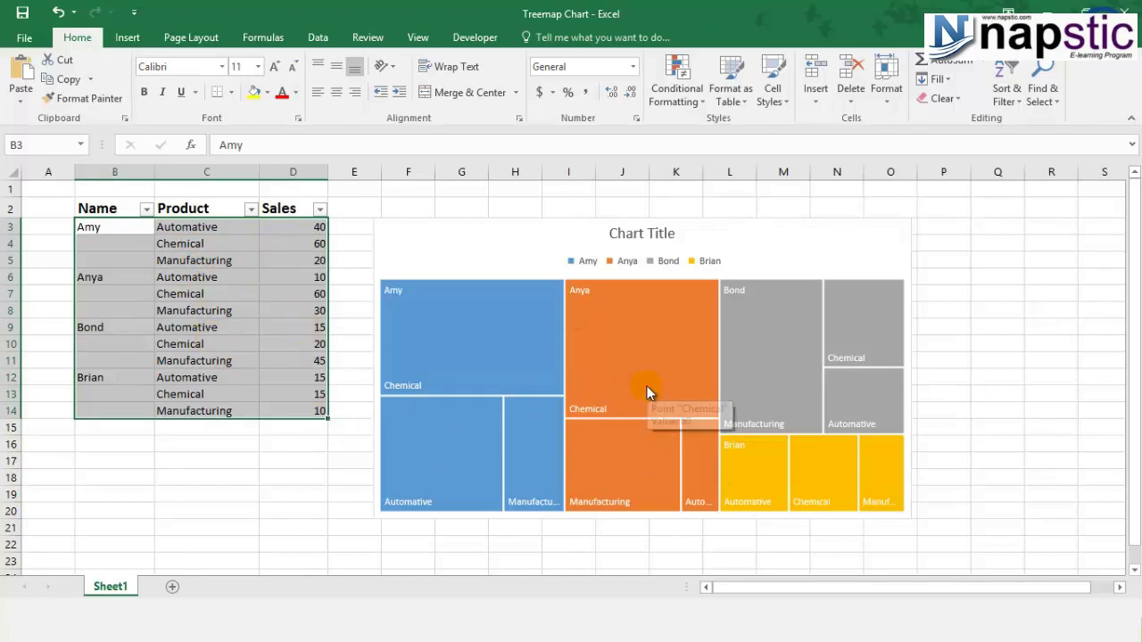
- Hide the treemap's chart title and legend and turn both elements back on
{"action": "left_click", "coordinate": [843, 248]}
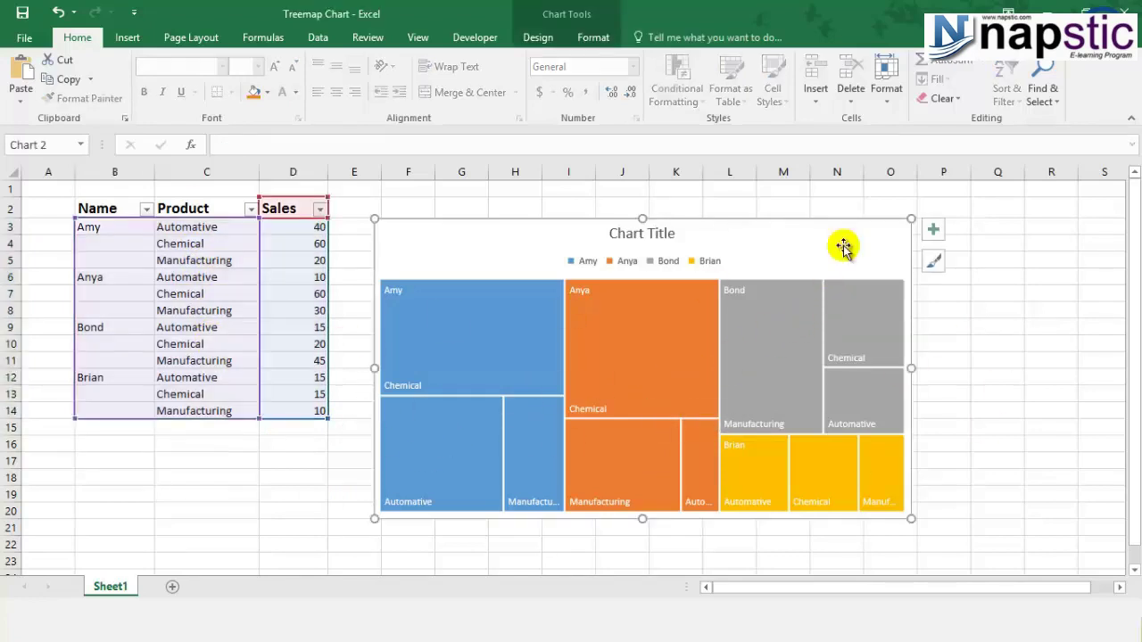
{"action": "left_click", "coordinate": [932, 230]}
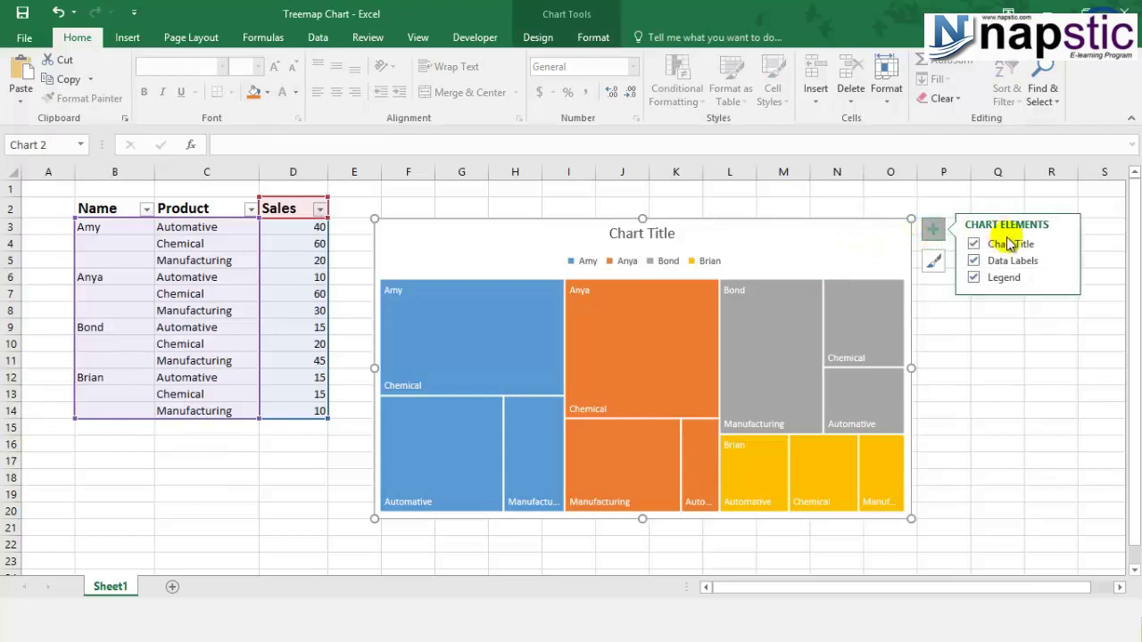
{"action": "left_click", "coordinate": [974, 244]}
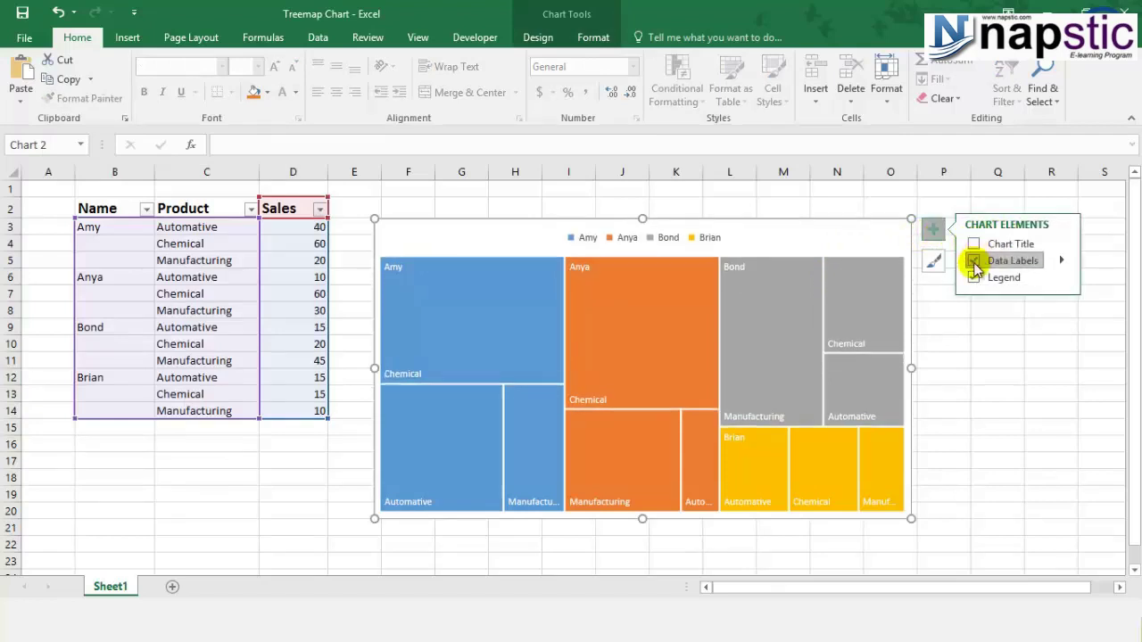
{"action": "left_click", "coordinate": [974, 260]}
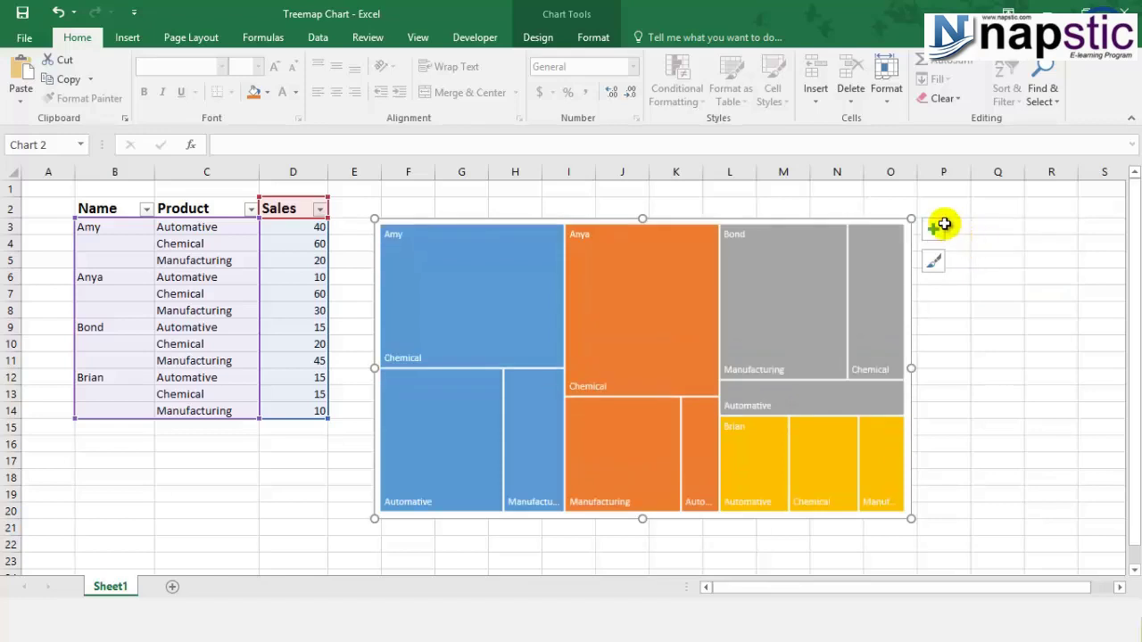
{"action": "left_click", "coordinate": [934, 229]}
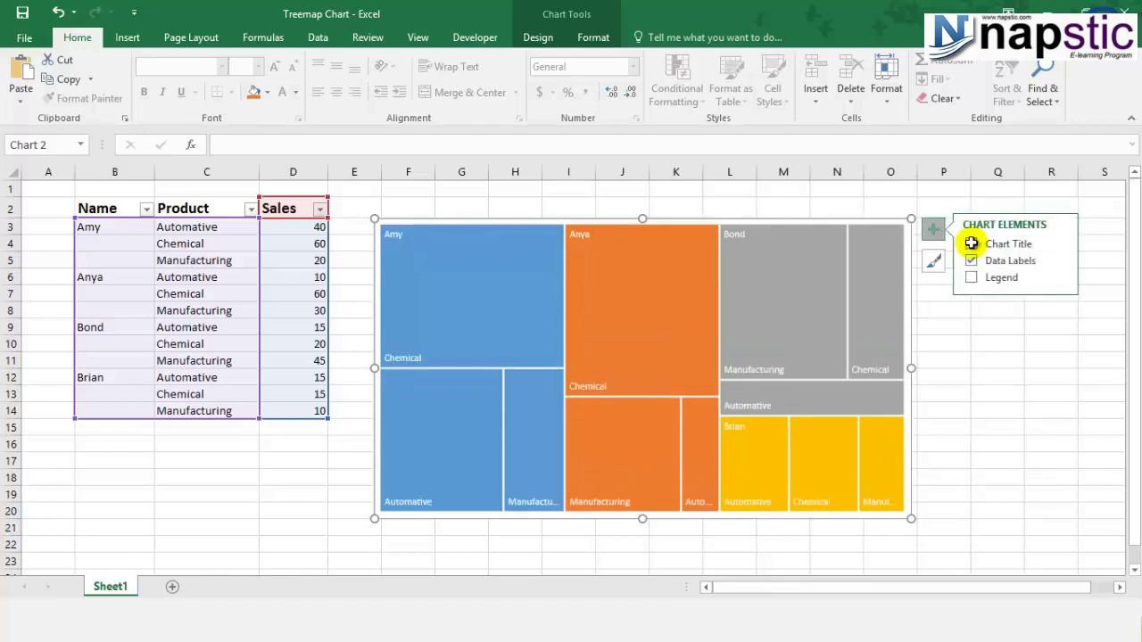
{"action": "left_click", "coordinate": [970, 243]}
{"action": "left_click", "coordinate": [974, 277]}
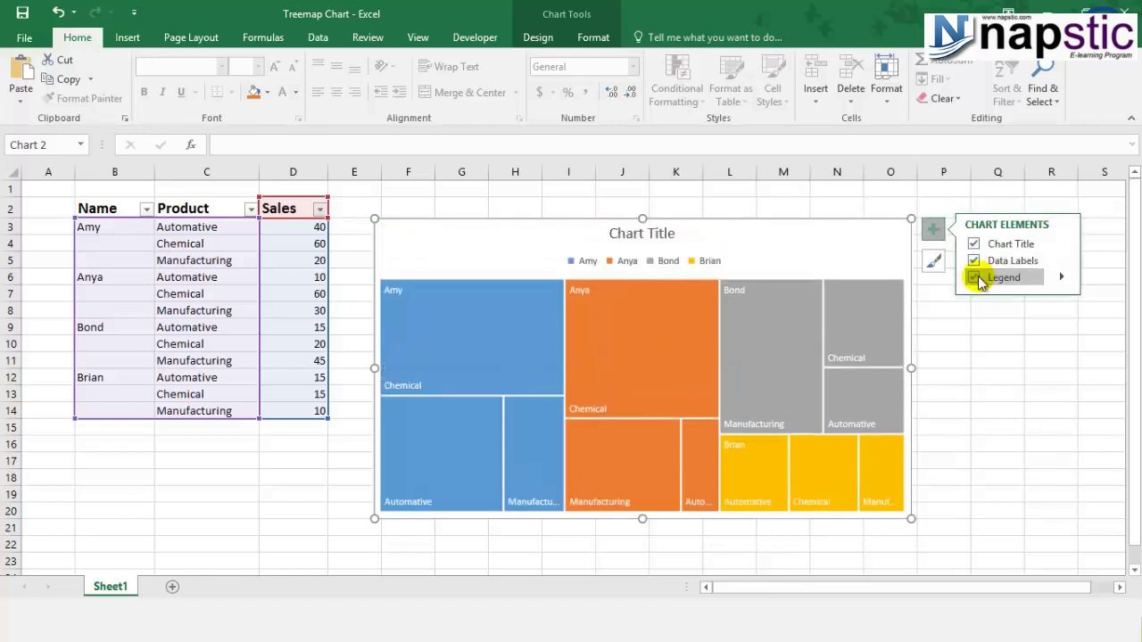
- Apply the chart style with a dark background and a legend below the tiles to the treemap
{"action": "left_click", "coordinate": [933, 260]}
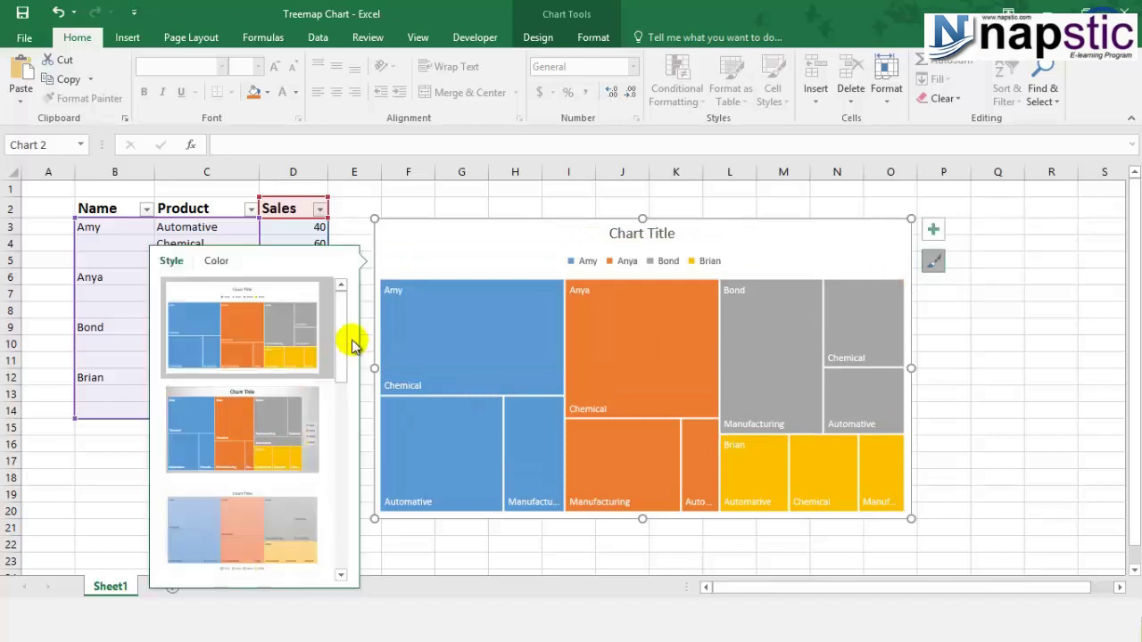
{"action": "left_click", "coordinate": [336, 390]}
{"action": "left_click", "coordinate": [294, 531]}
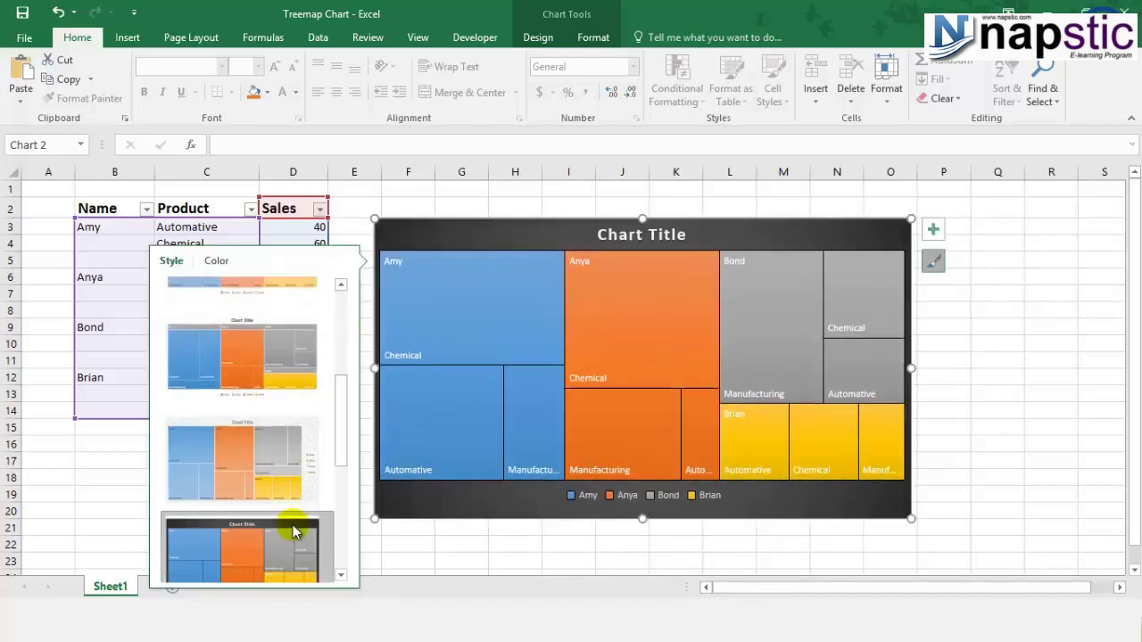
{"action": "left_click_drag", "start_coordinate": [345, 441], "coordinate": [349, 288]}
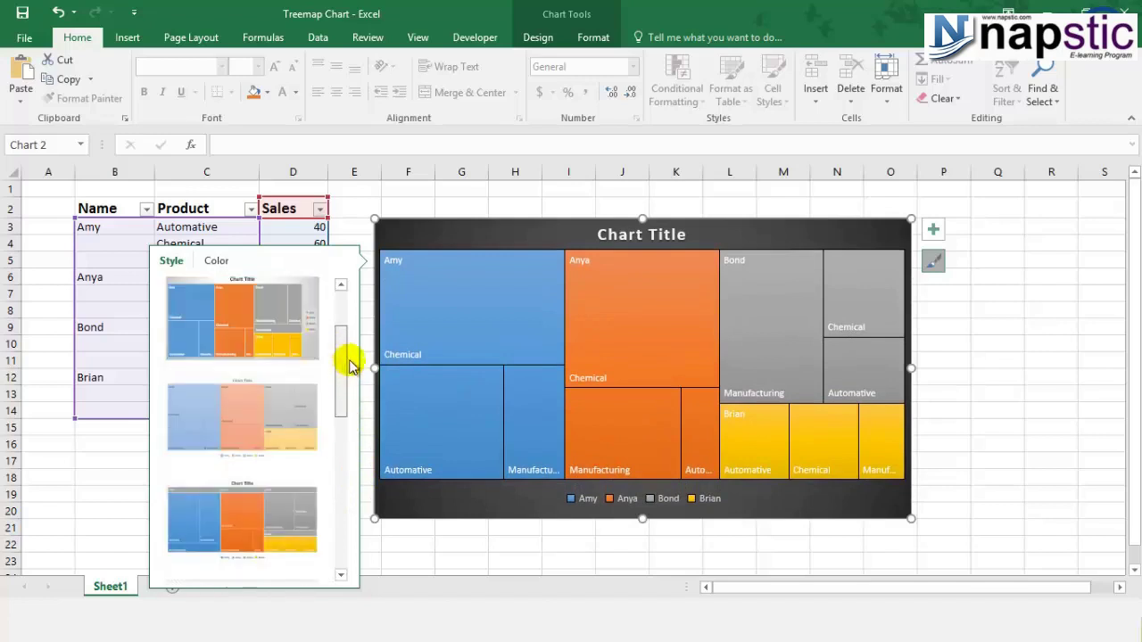
- Try the orange monochromatic palette on the treemap, restore the first Colorful palette and deselect the chart
{"action": "left_click", "coordinate": [216, 262]}
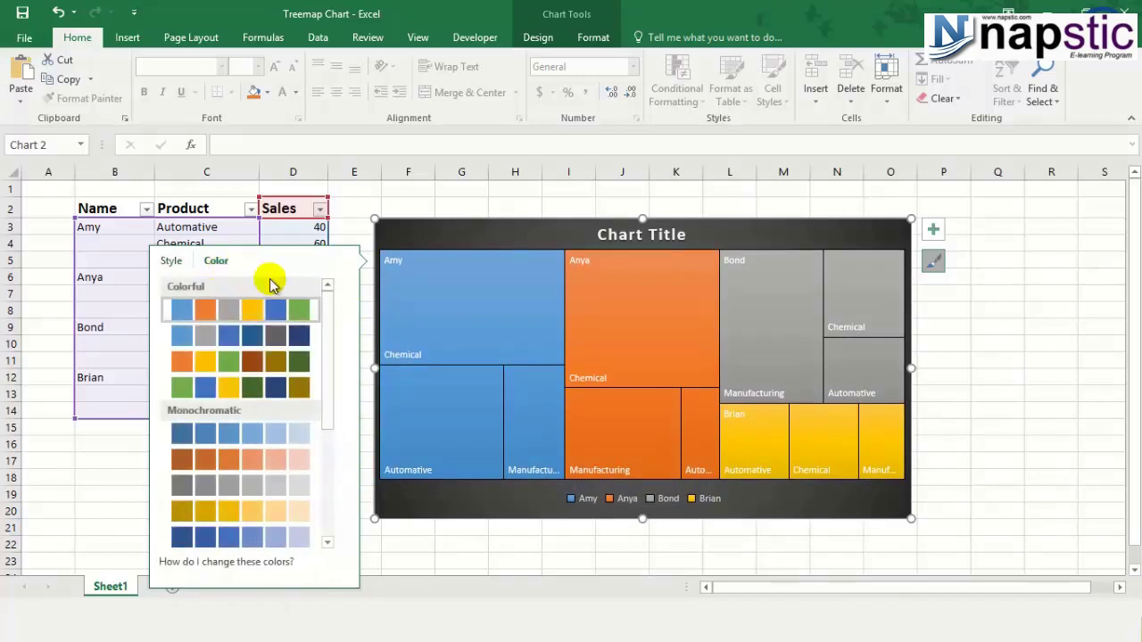
{"action": "left_click", "coordinate": [231, 448]}
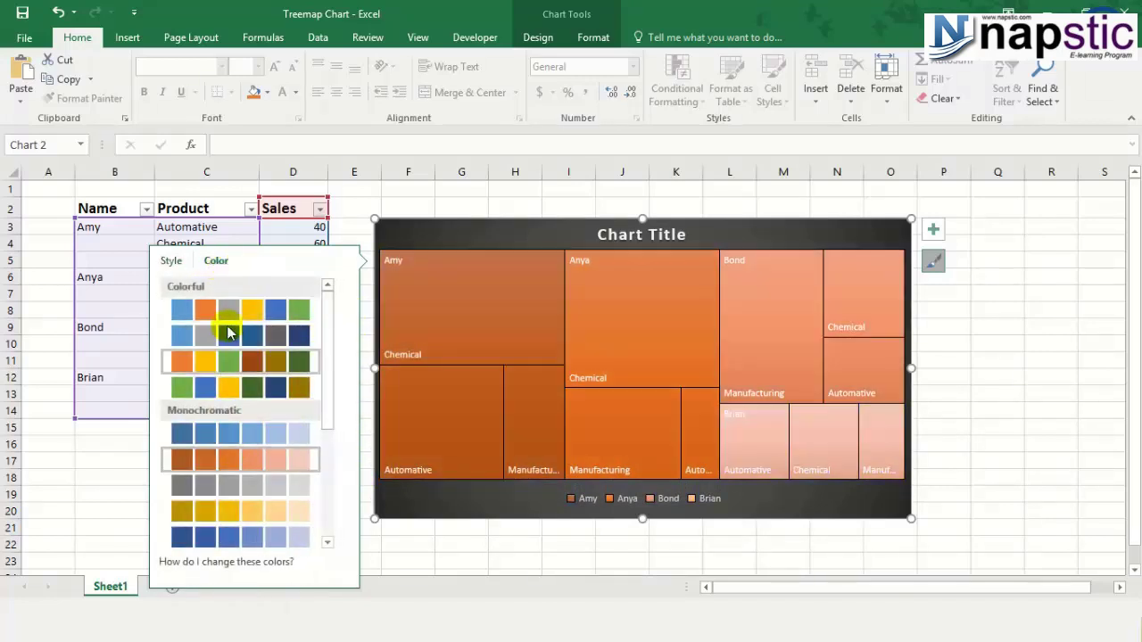
{"action": "left_click", "coordinate": [183, 311]}
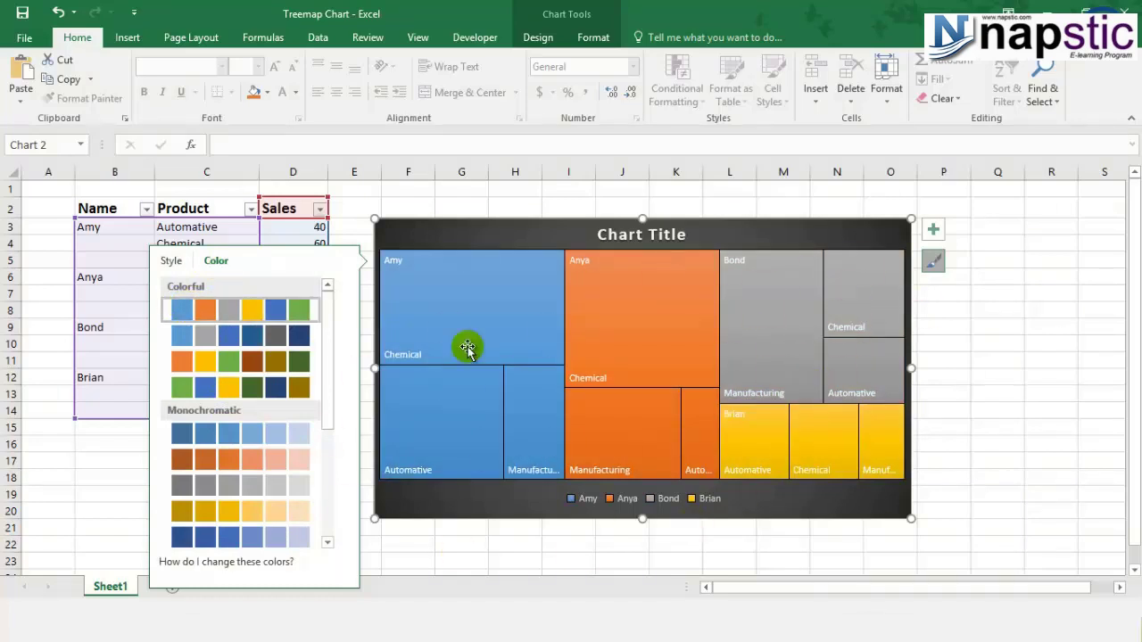
{"action": "left_click", "coordinate": [971, 356]}
{"action": "left_click", "coordinate": [972, 357]}
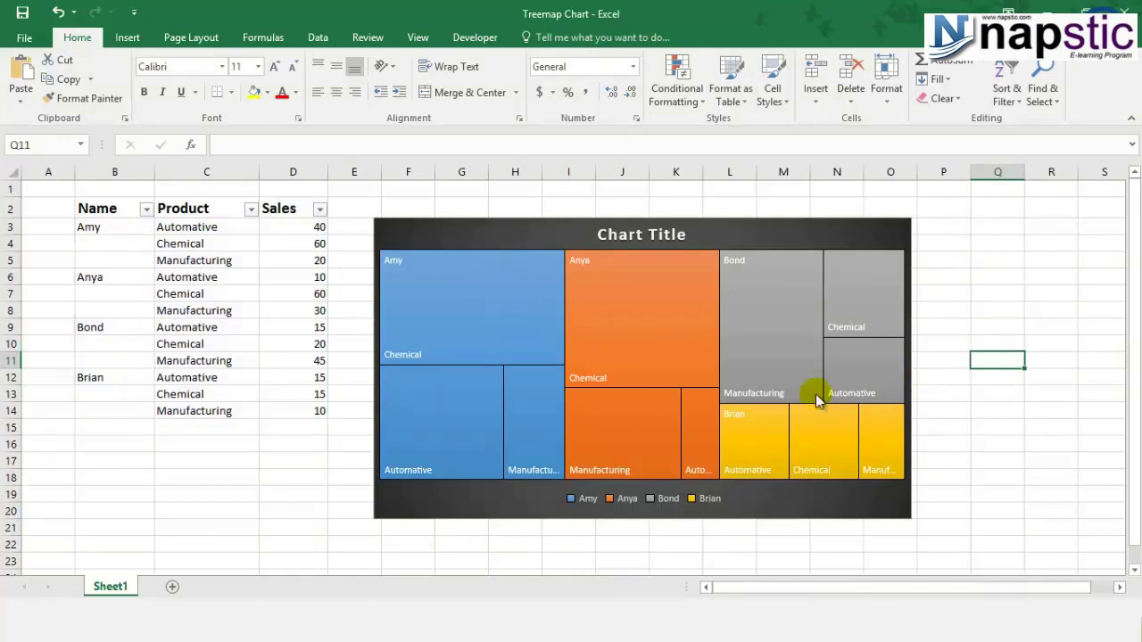
{"action": "mouse_move", "coordinate": [817, 399]}
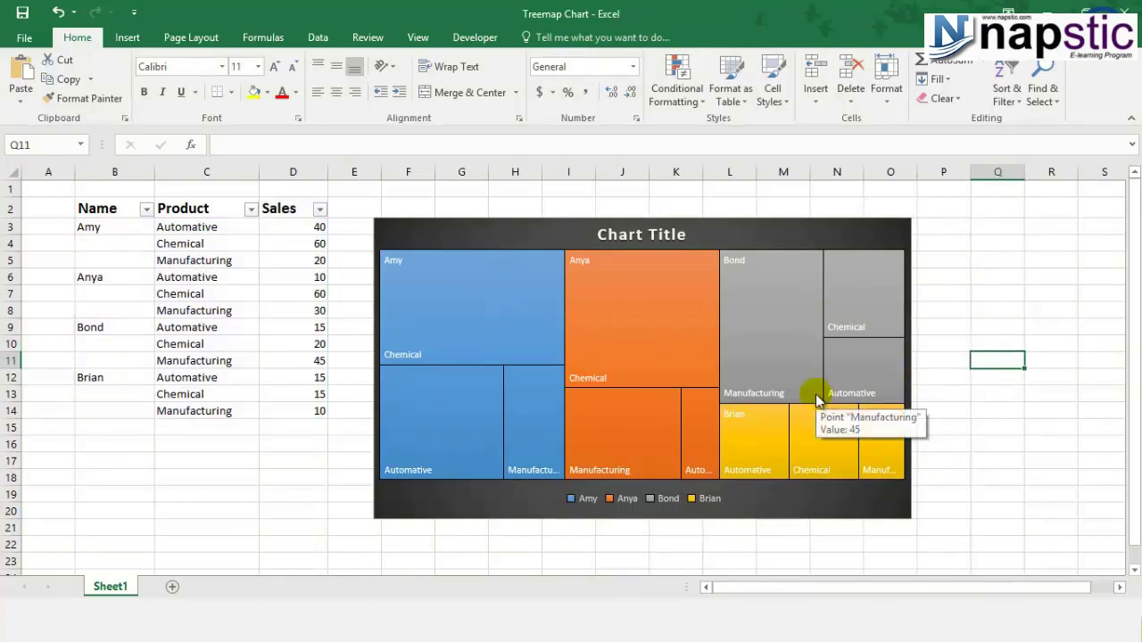